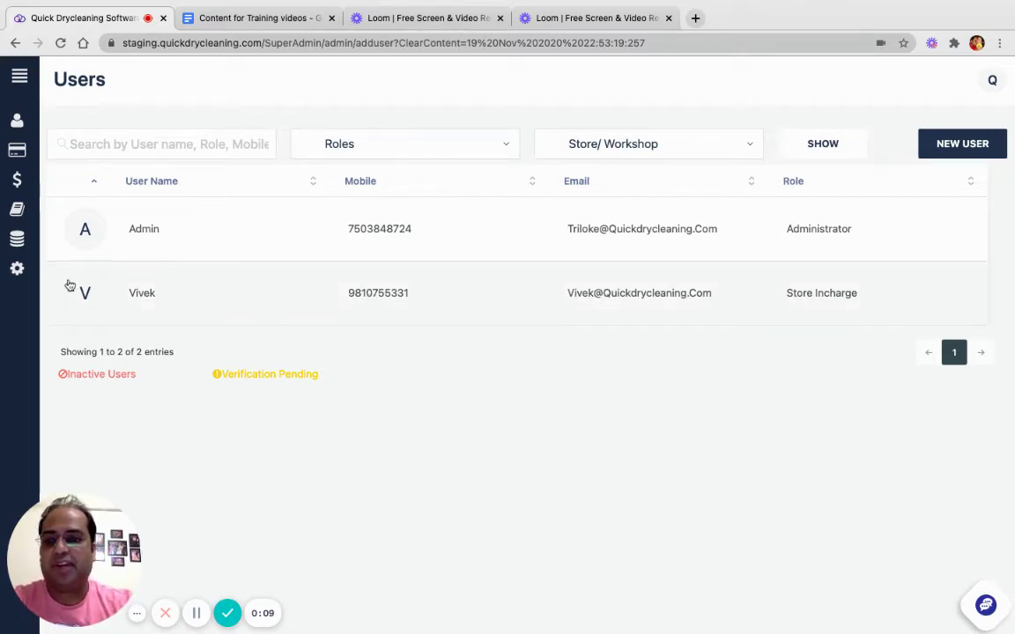
# - Bring up the Users list showing the Administrator and Store Incharge accounts
pyautogui.moveTo(17, 272)
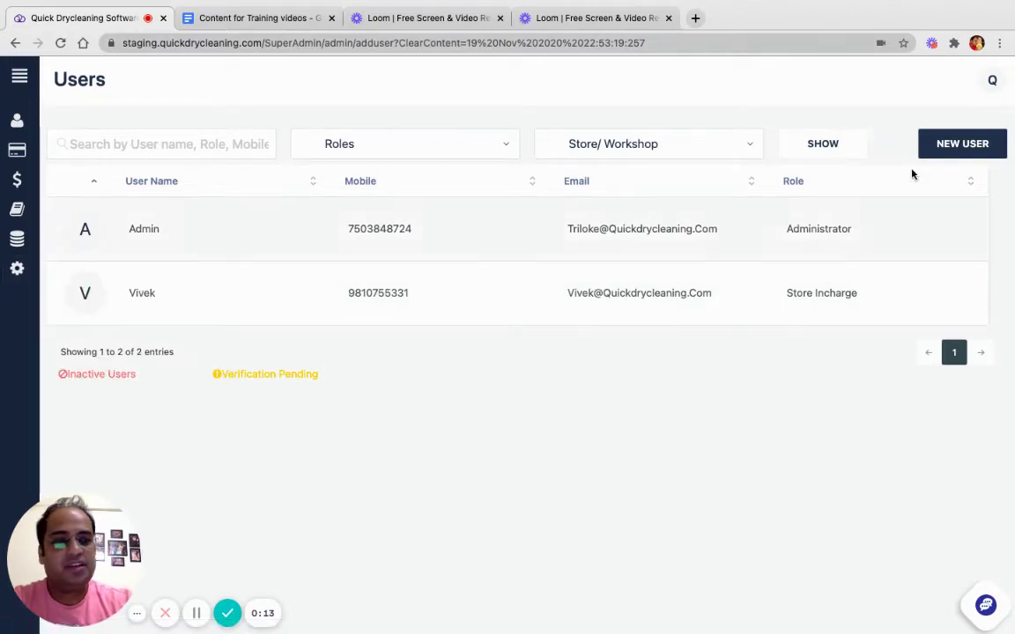
# - Open a new user form and enter the user's name, mobile number and e-mail address
pyautogui.click(952, 145)
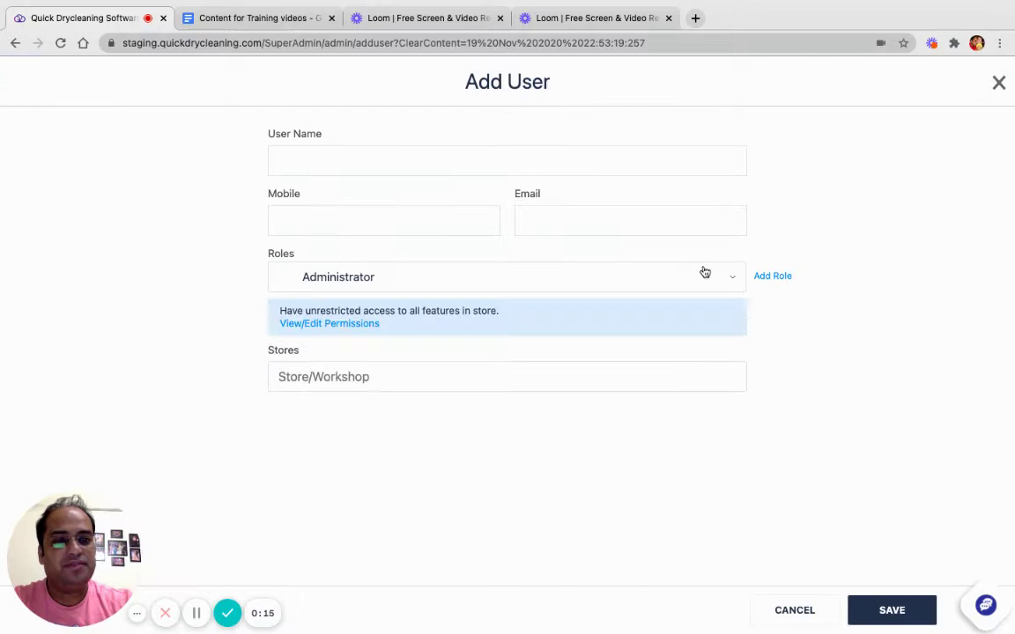
pyautogui.click(420, 159)
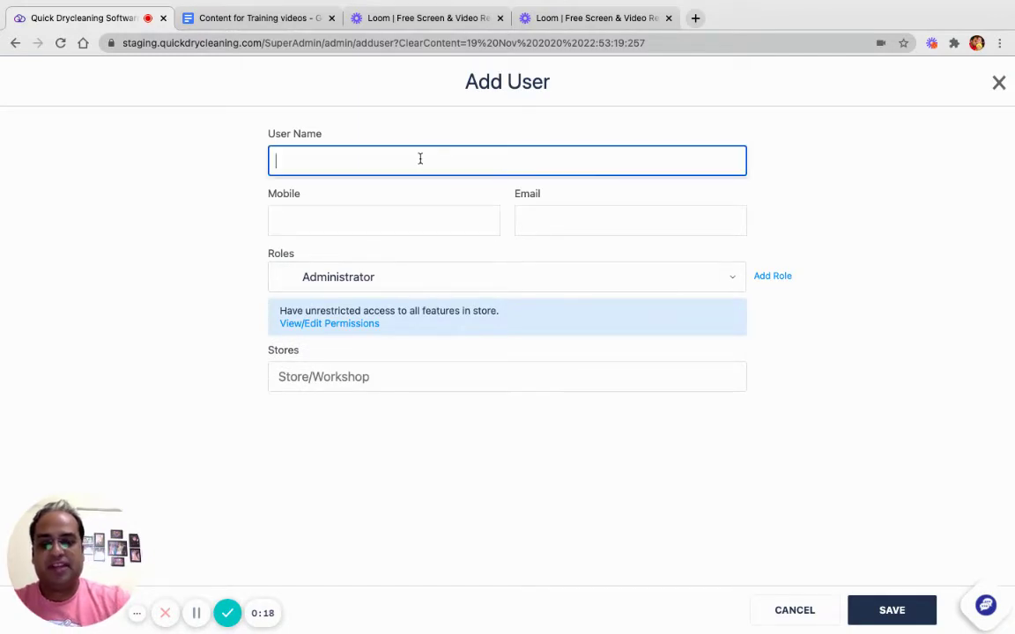
pyautogui.write('Raj')
pyautogui.press('Tab')
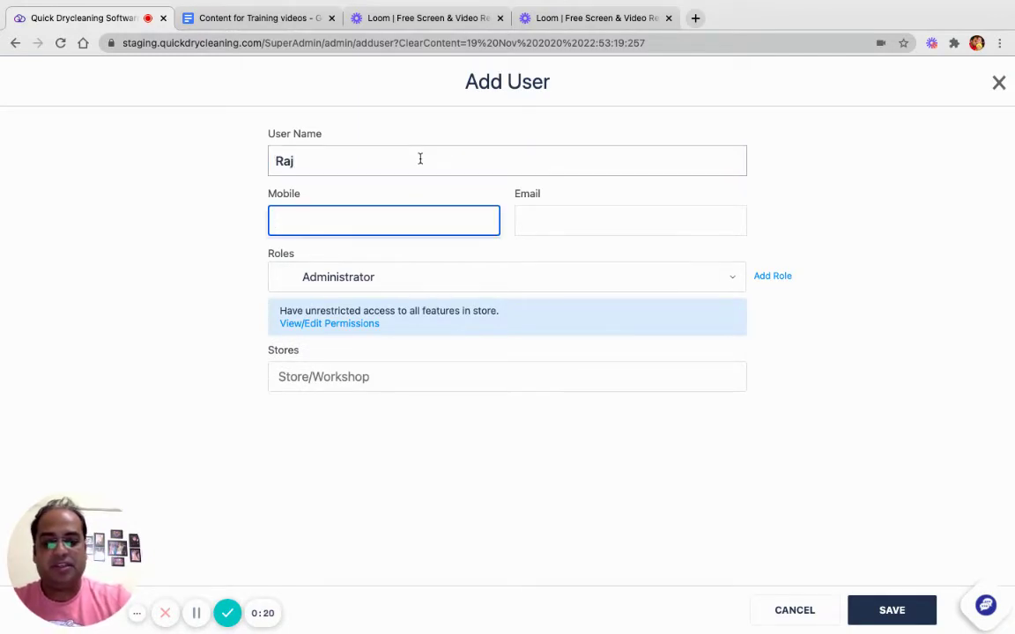
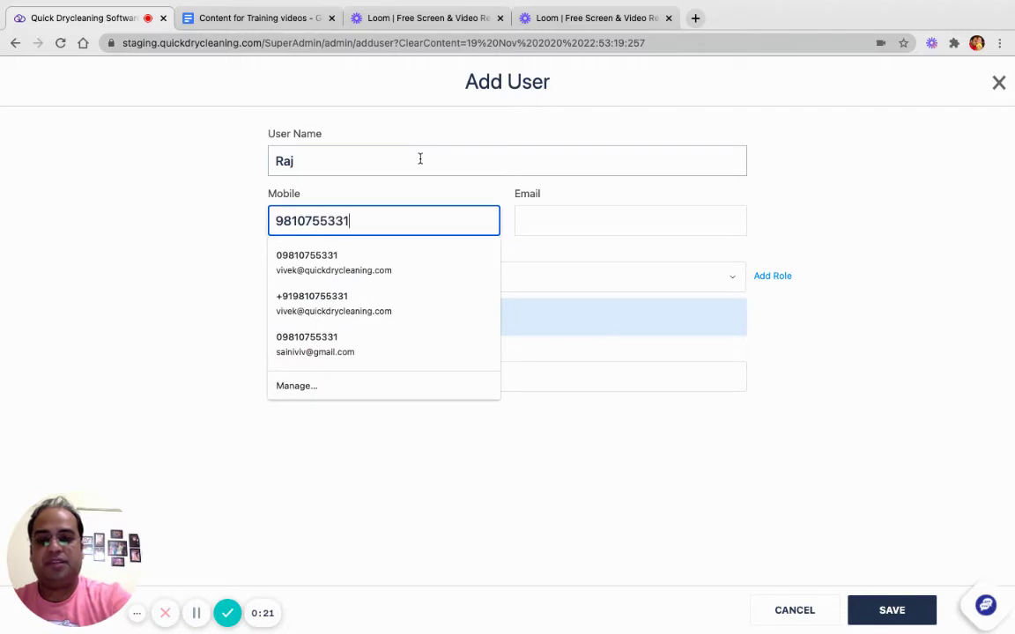
pyautogui.press('Tab')
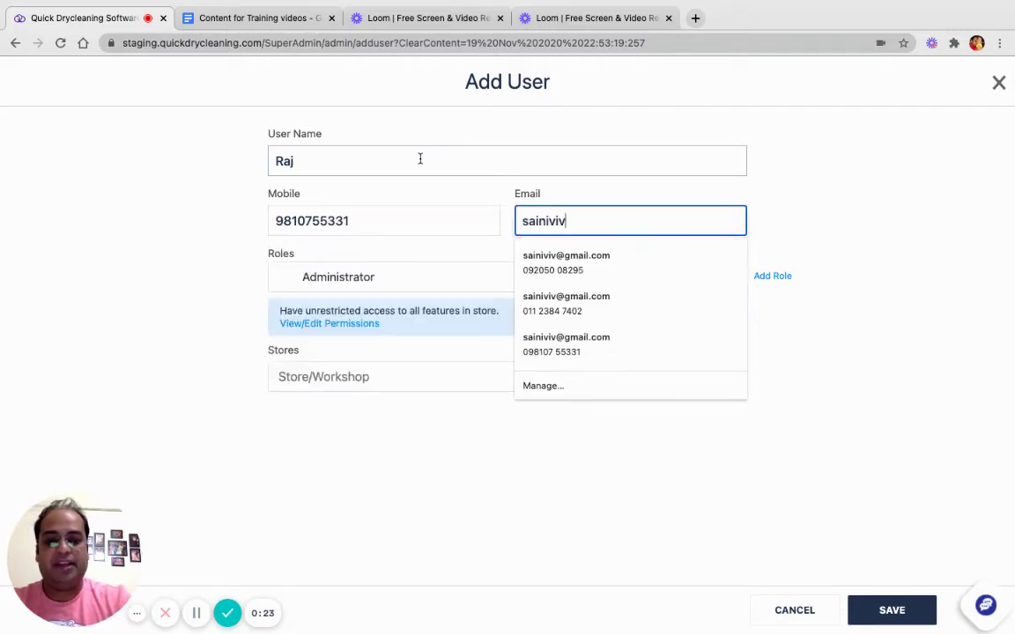
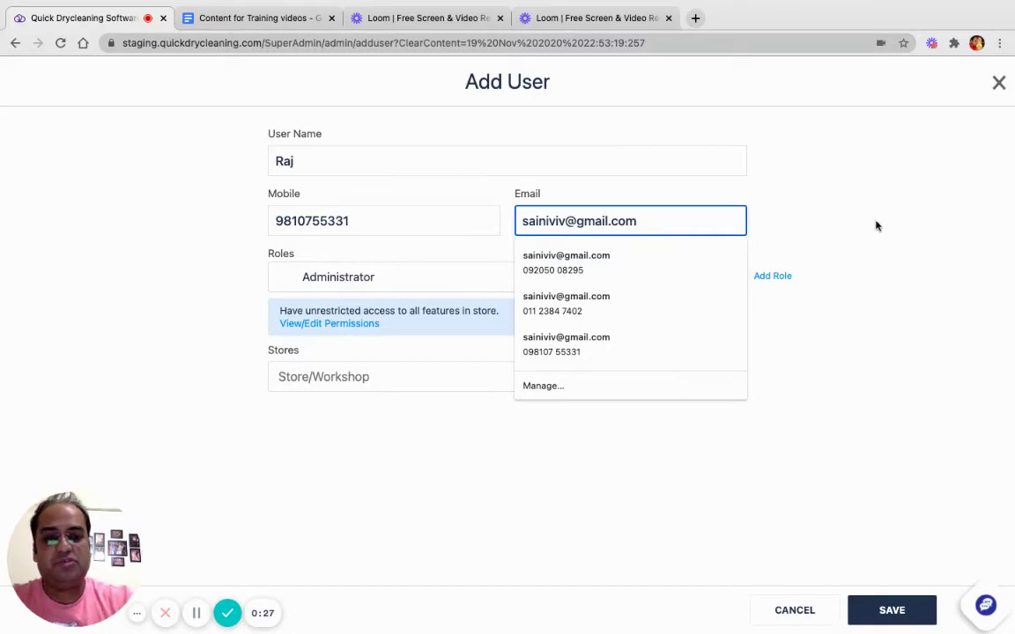
pyautogui.click(782, 251)
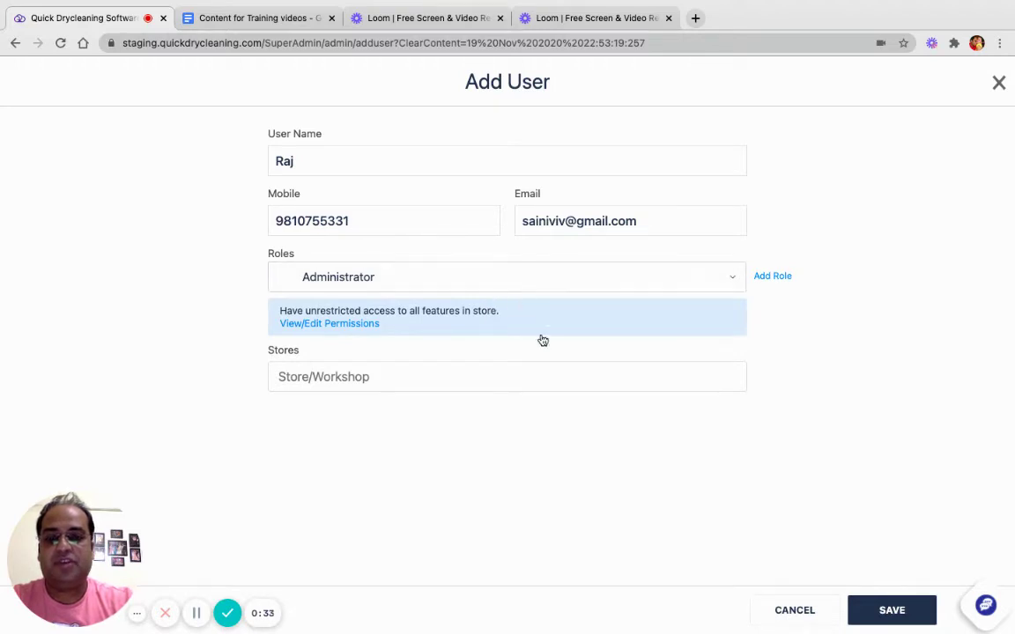
# - Pick Manager from the Roles dropdown in place of Administrator
pyautogui.click(584, 277)
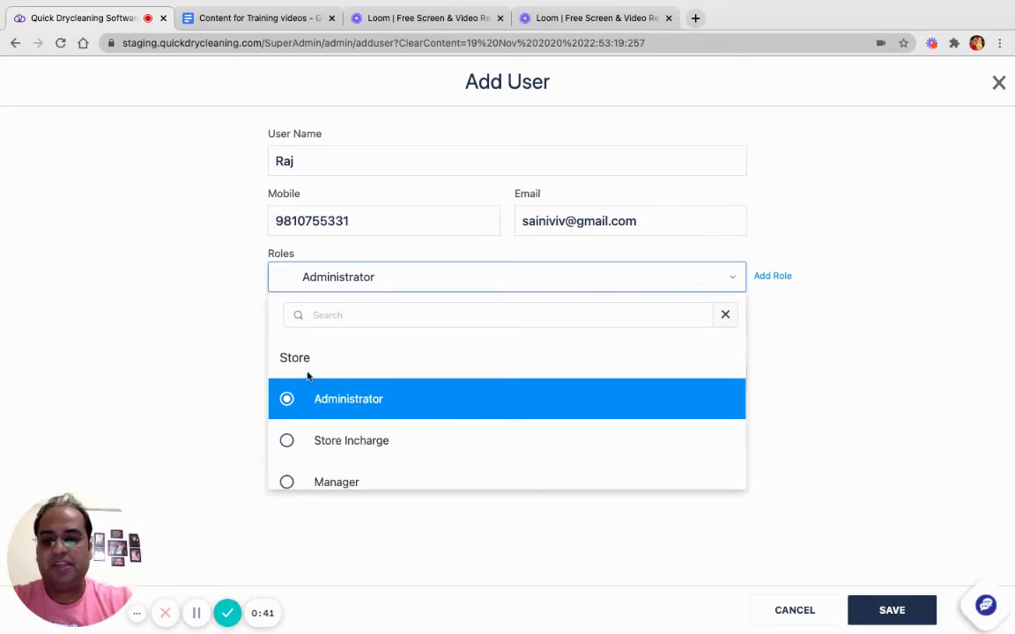
pyautogui.scroll(-3, 349, 419)
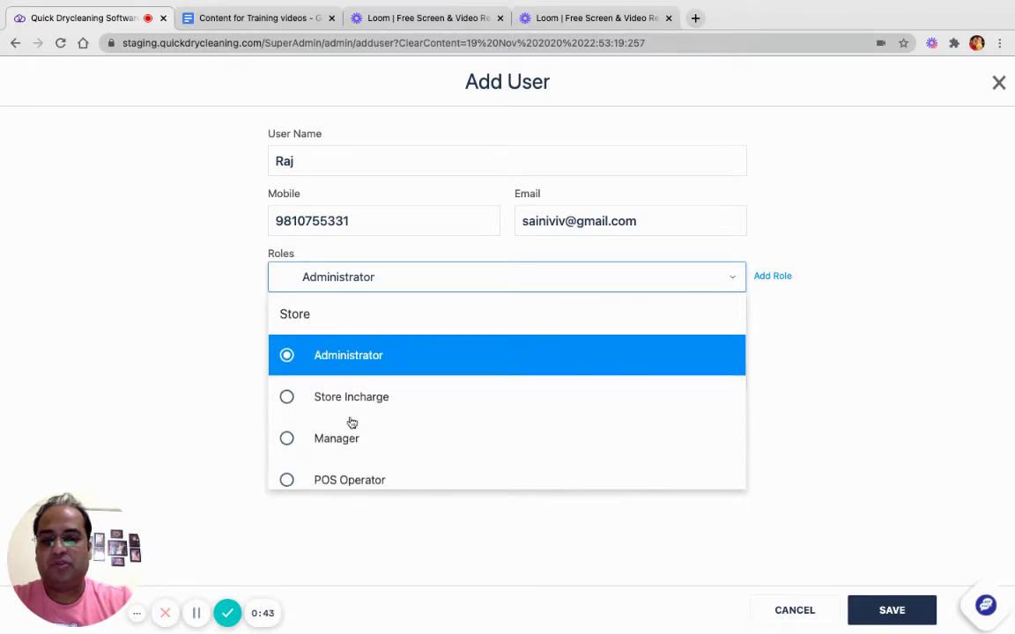
pyautogui.scroll(-2, 351, 422)
pyautogui.scroll(3, 350, 421)
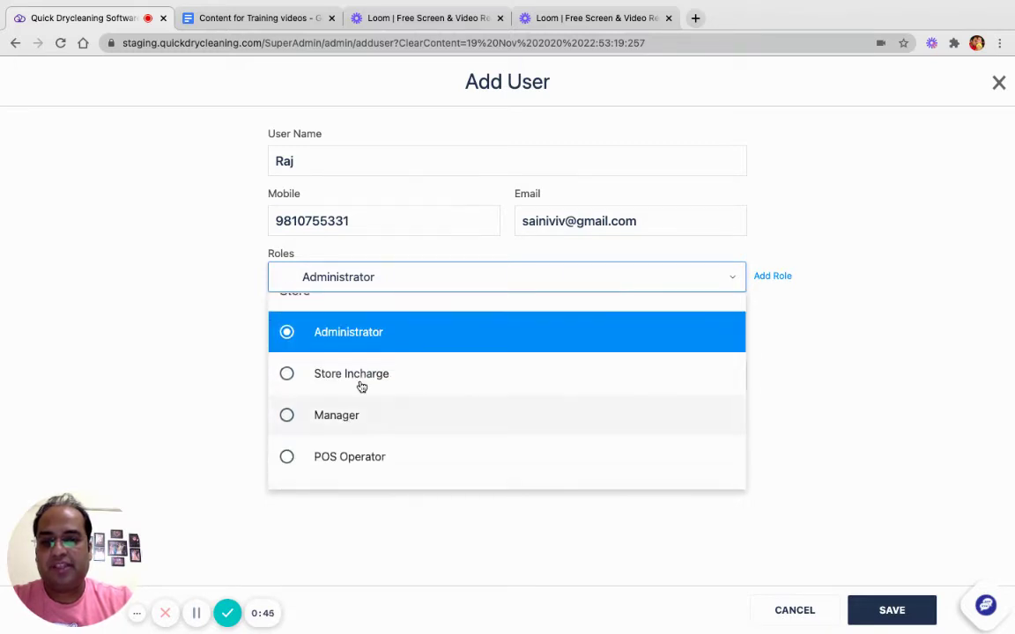
pyautogui.scroll(-5, 371, 424)
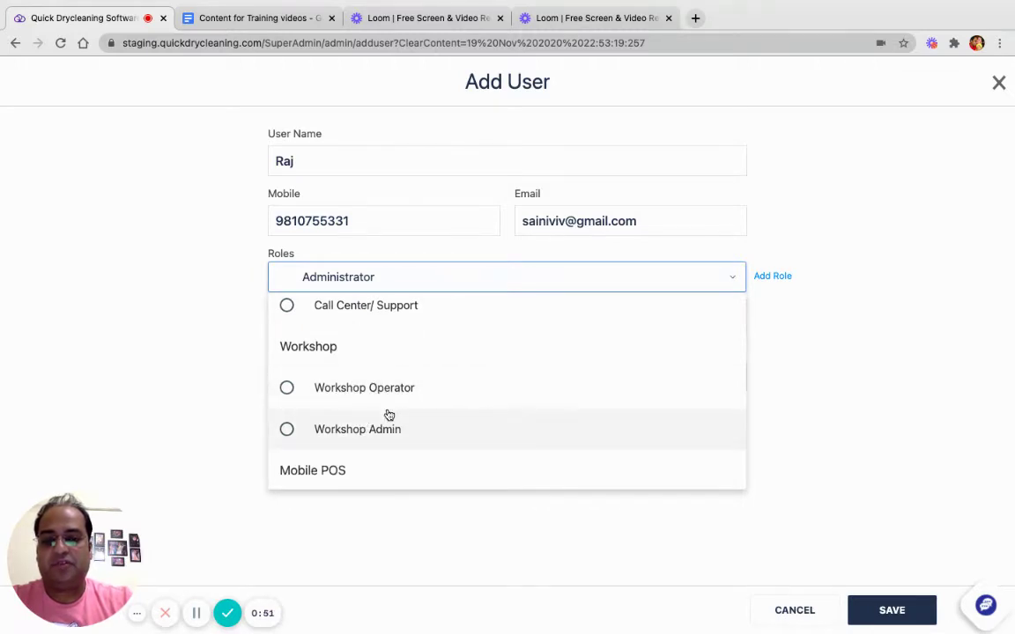
pyautogui.scroll(-2, 386, 414)
pyautogui.scroll(-1, 378, 446)
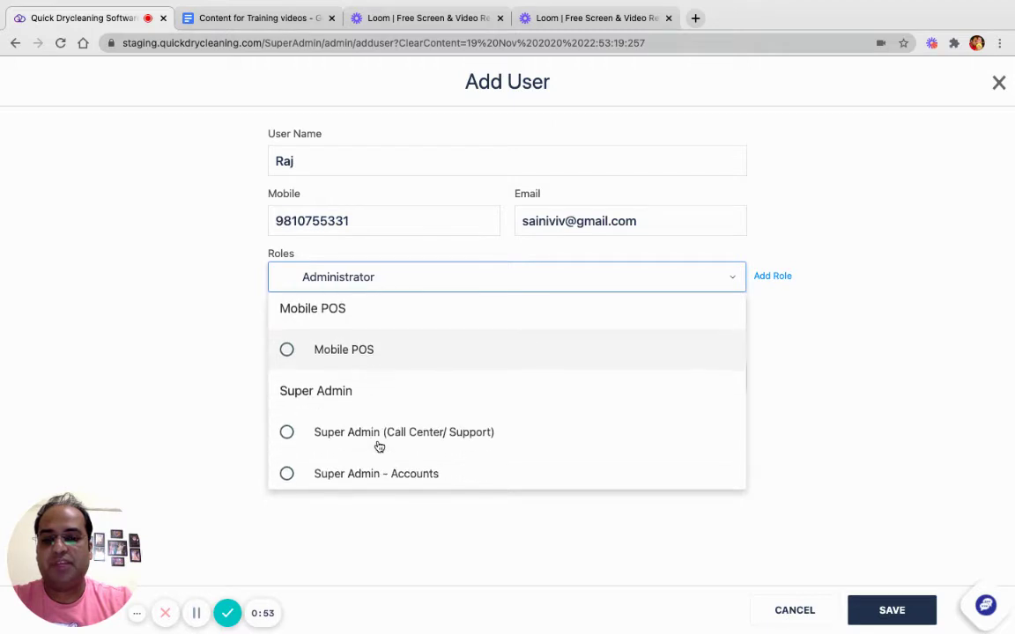
pyautogui.scroll(8, 379, 446)
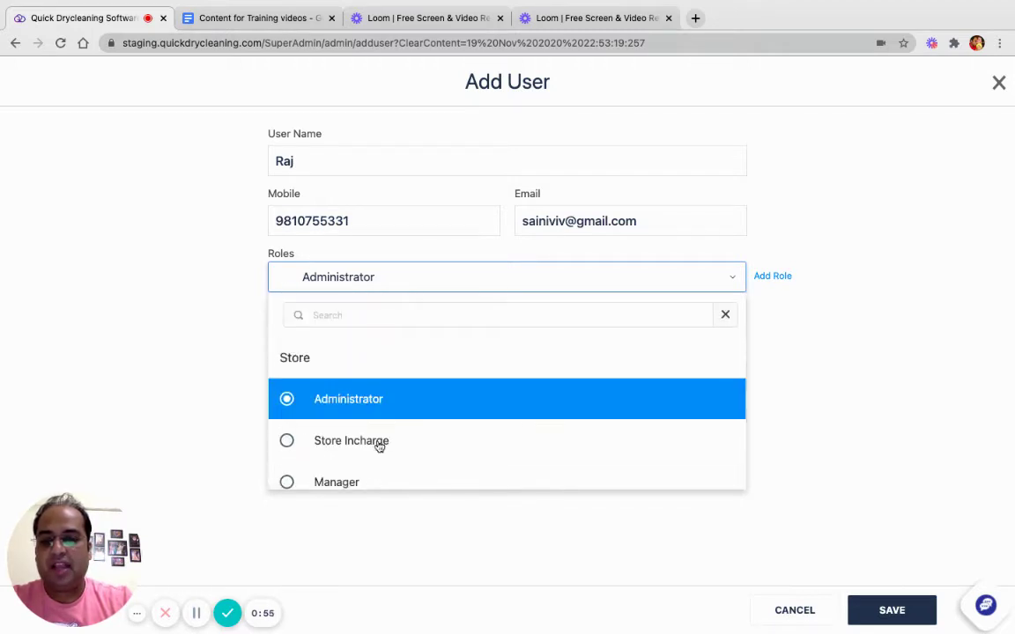
pyautogui.scroll(-1, 379, 446)
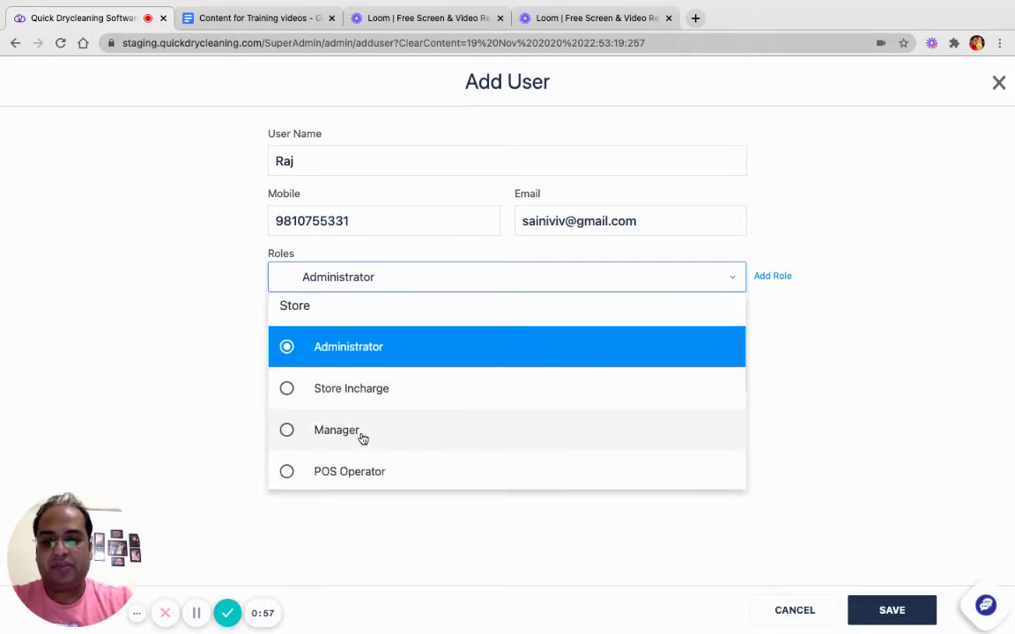
pyautogui.click(337, 430)
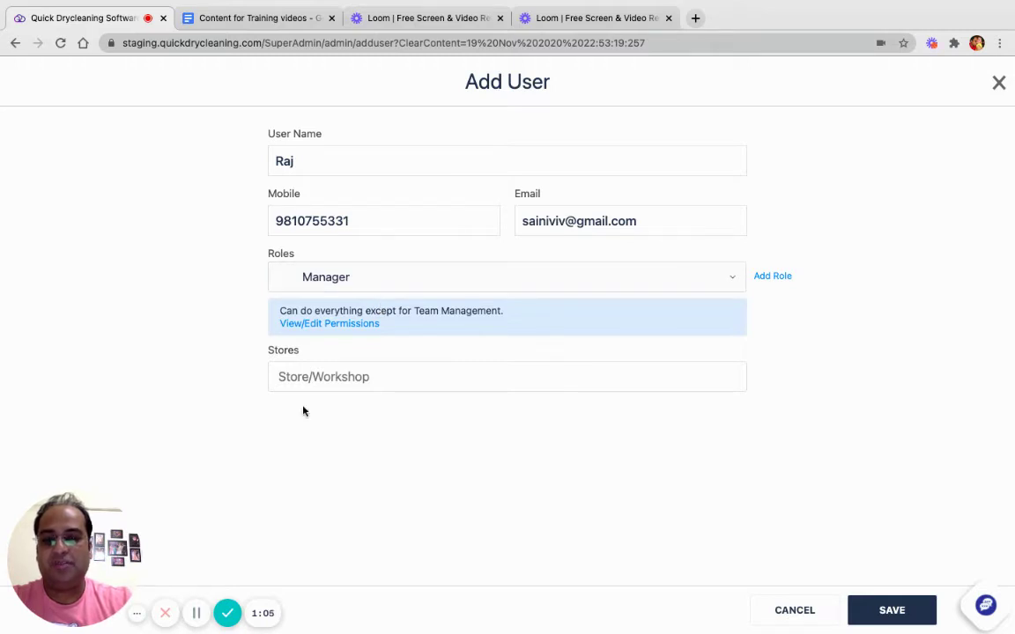
# - Assign the Manager user only to Store 2 - QD02, removing the other stores
pyautogui.click(320, 381)
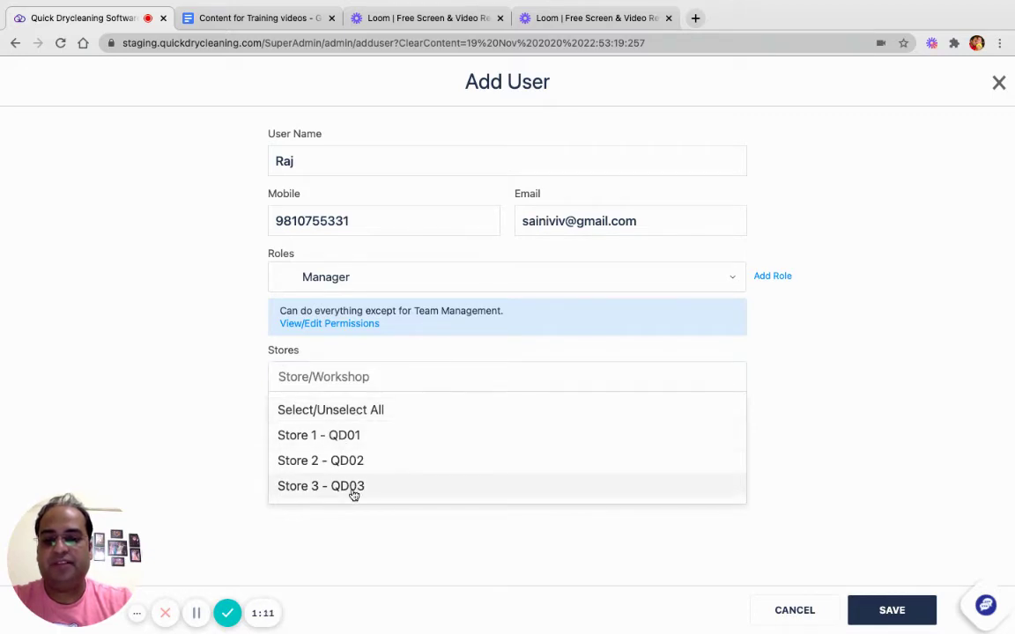
pyautogui.click(448, 281)
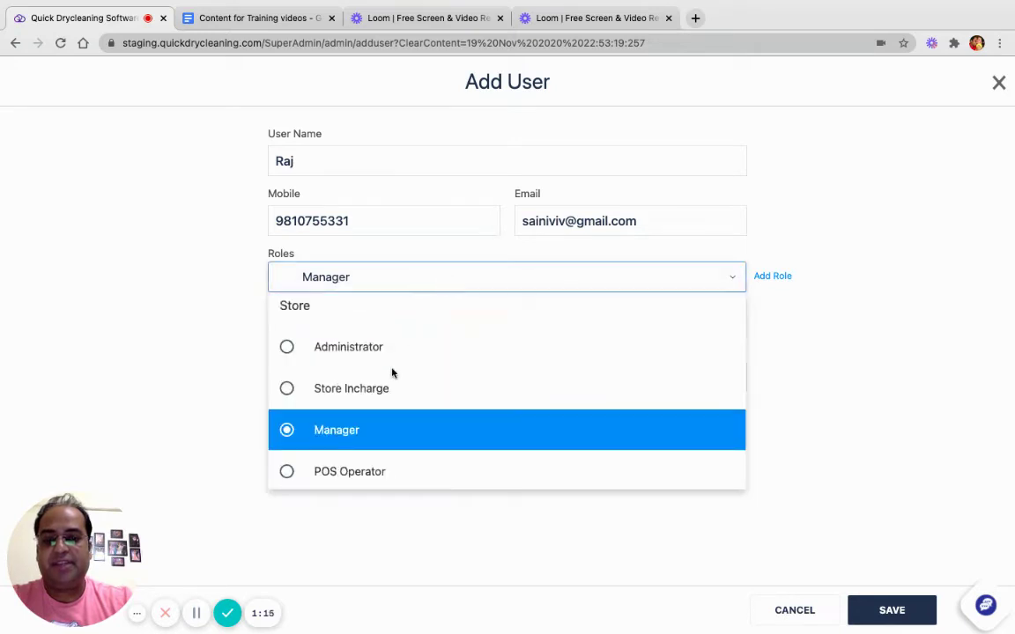
pyautogui.click(170, 400)
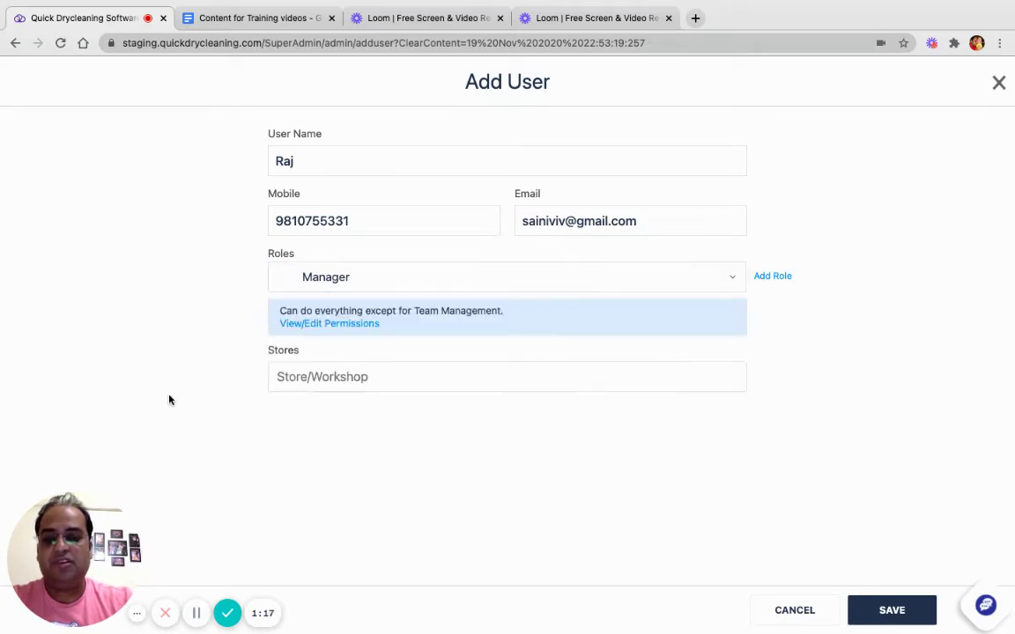
pyautogui.click(345, 377)
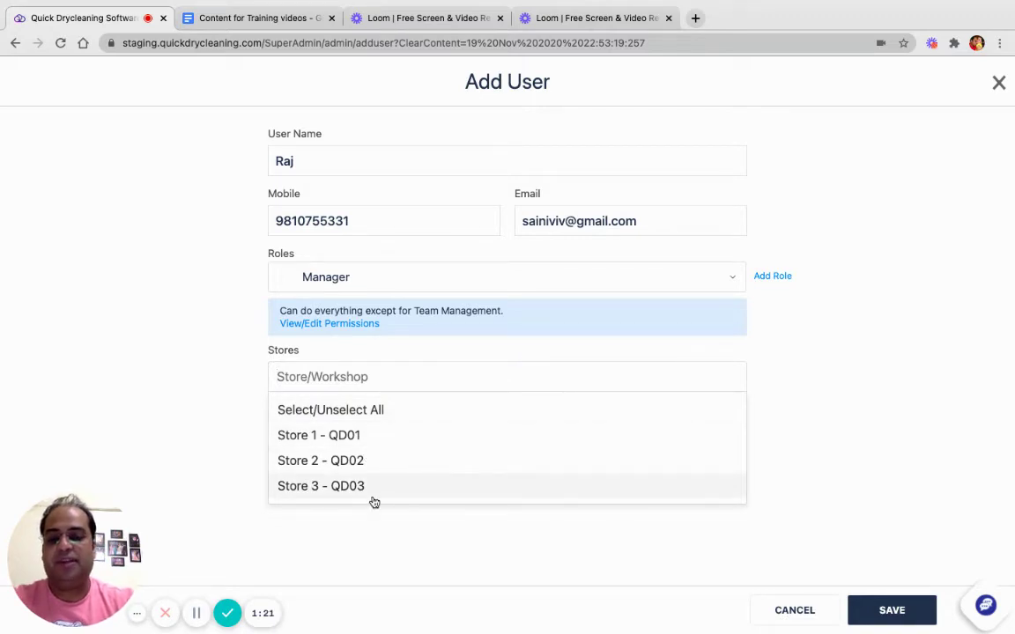
pyautogui.click(401, 418)
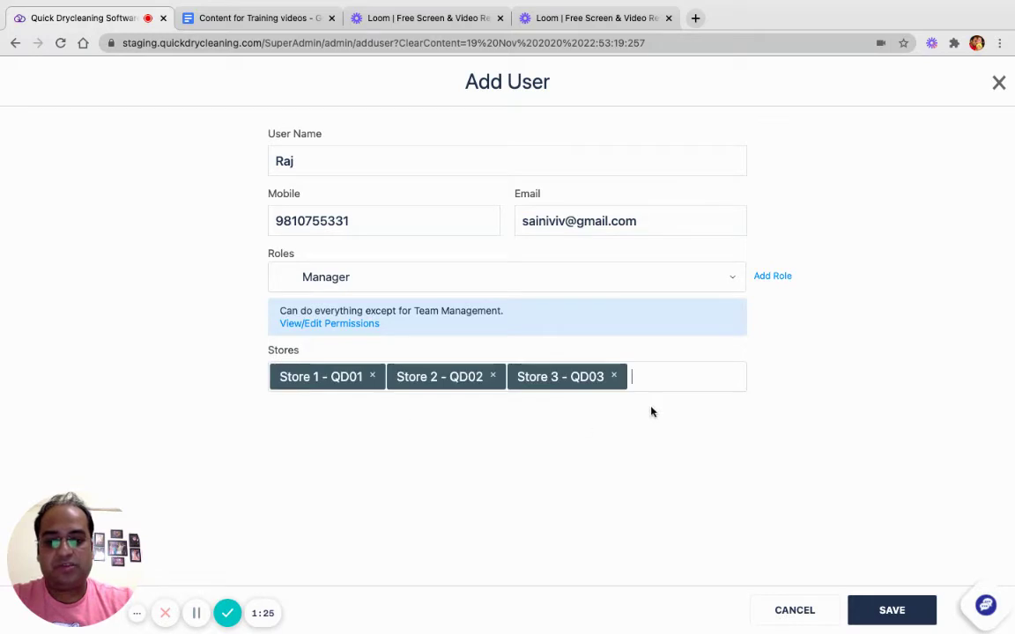
pyautogui.press('BackSpace')
pyautogui.press('BackSpace')
pyautogui.press('BackSpace')
pyautogui.press('BackSpace')
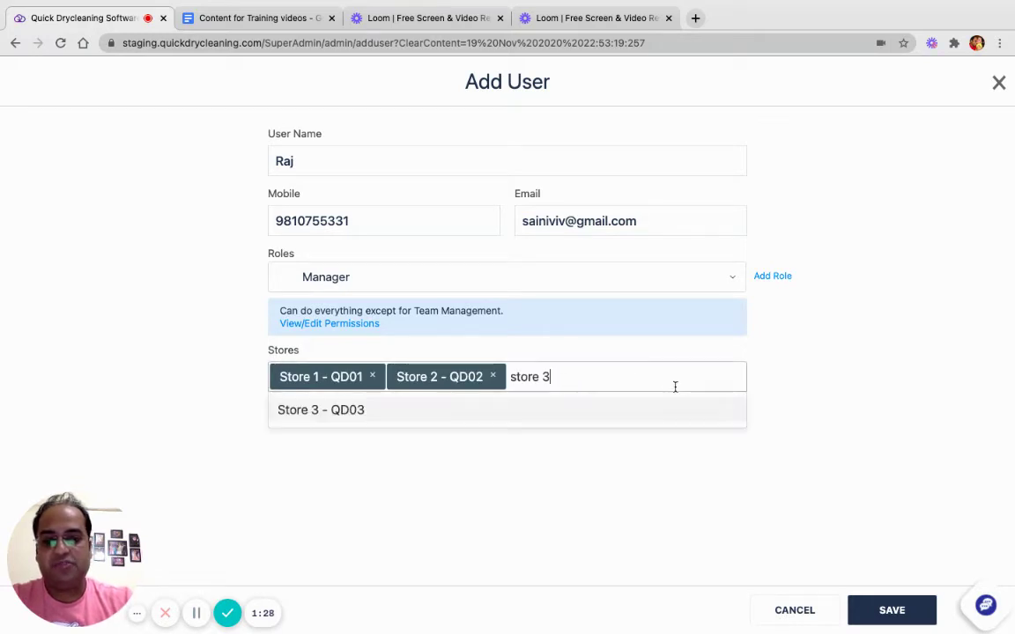
pyautogui.press('BackSpace')
pyautogui.press('BackSpace')
pyautogui.press('BackSpace')
pyautogui.press('BackSpace')
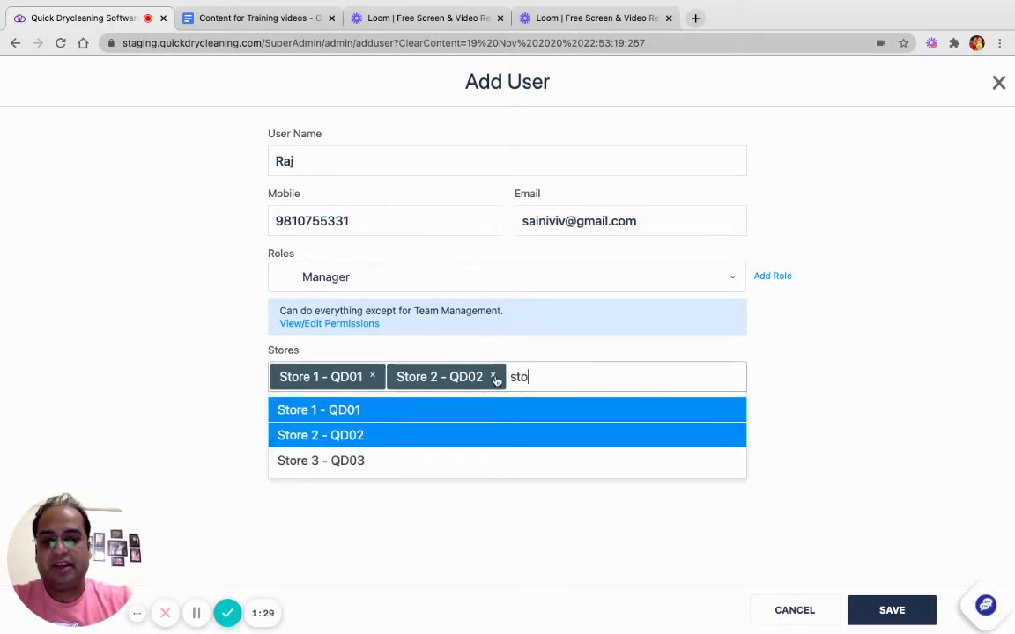
pyautogui.click(494, 377)
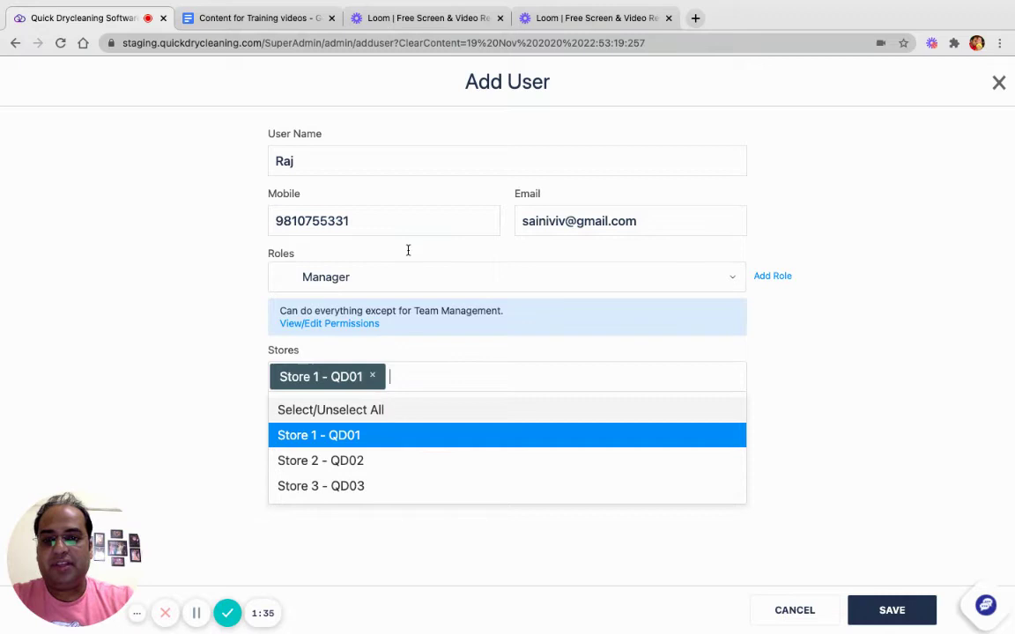
pyautogui.click(386, 163)
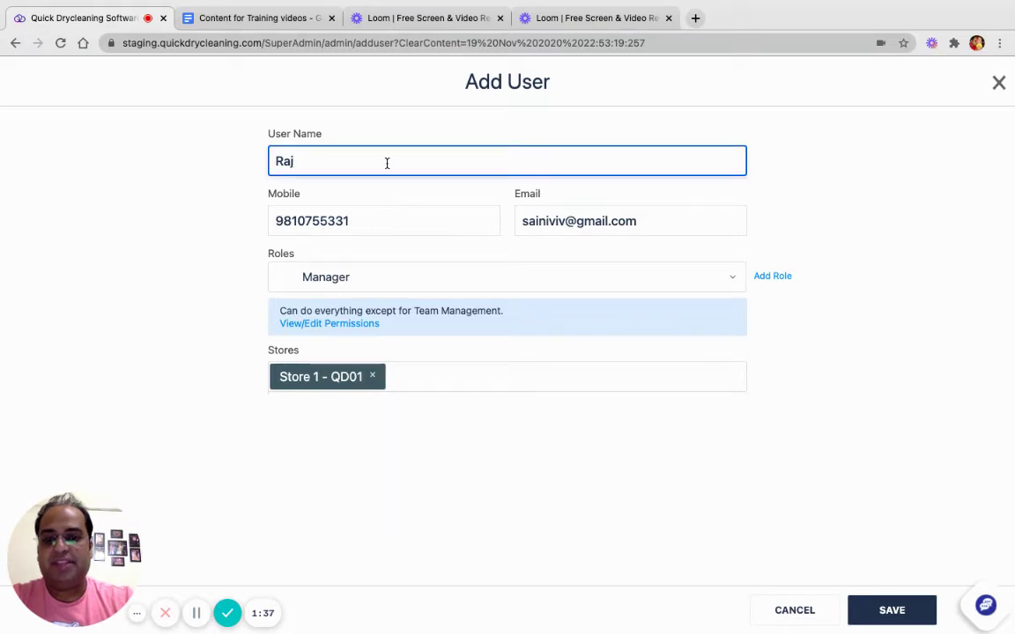
pyautogui.click(377, 377)
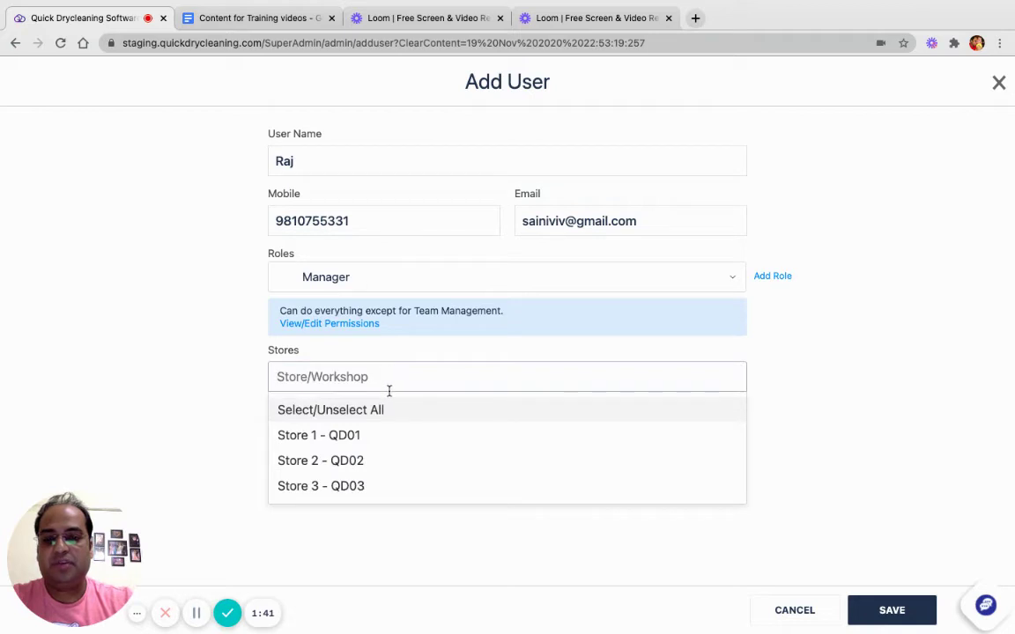
pyautogui.click(369, 465)
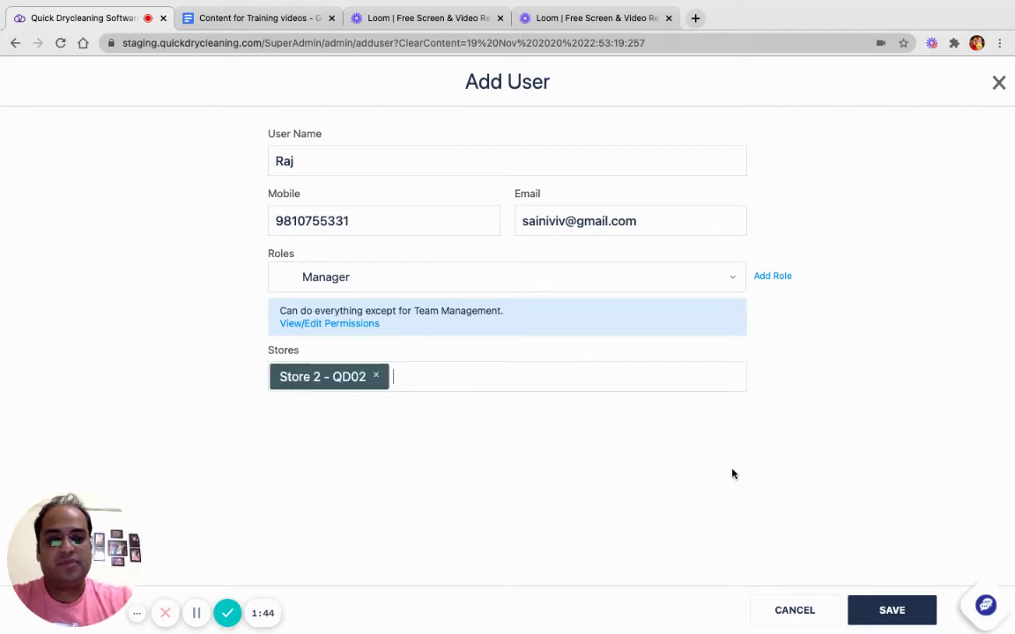
# - Save the new user and review its entry in the Users list without changes
pyautogui.click(896, 611)
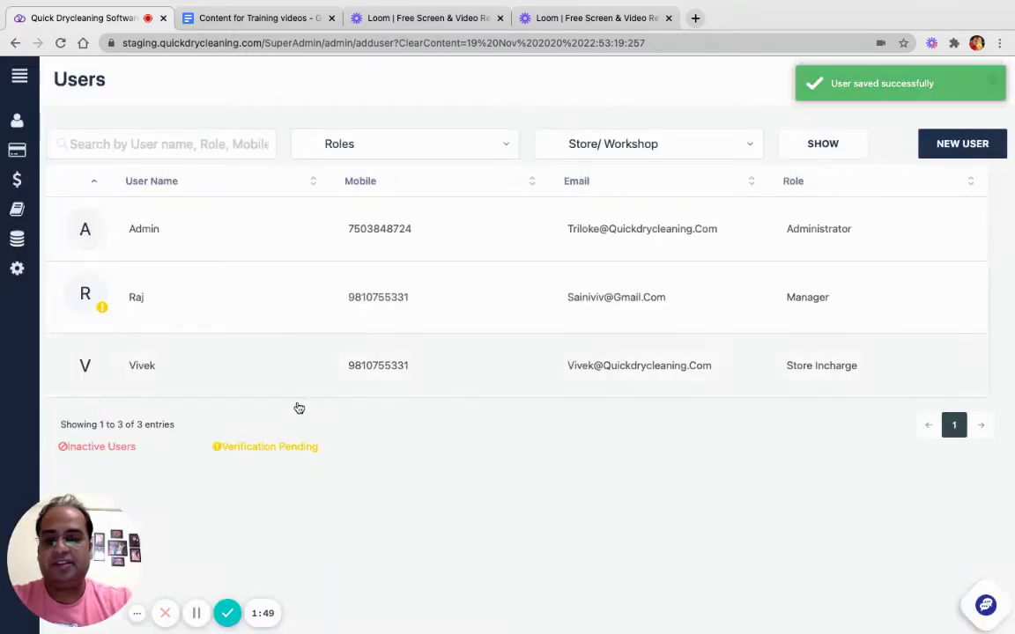
pyautogui.click(106, 327)
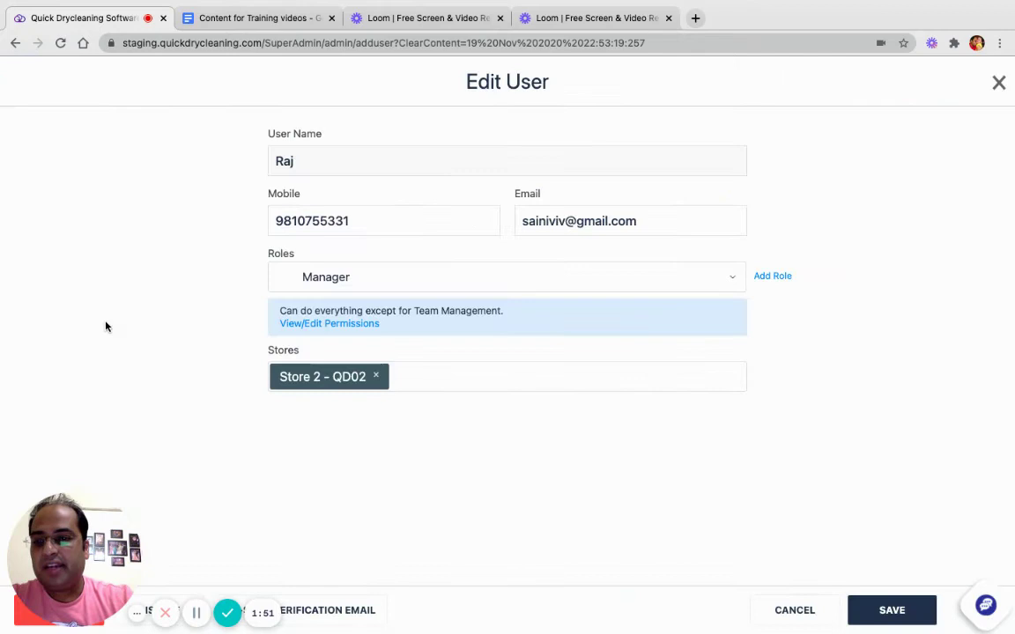
pyautogui.click(793, 610)
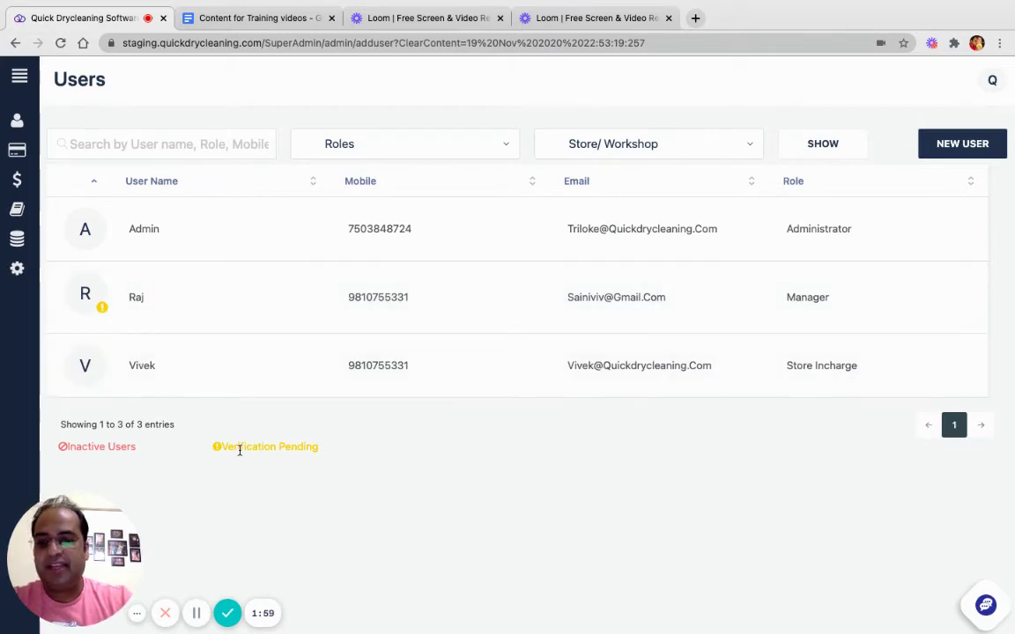
pyautogui.moveTo(224, 447); pyautogui.dragTo(321, 457)
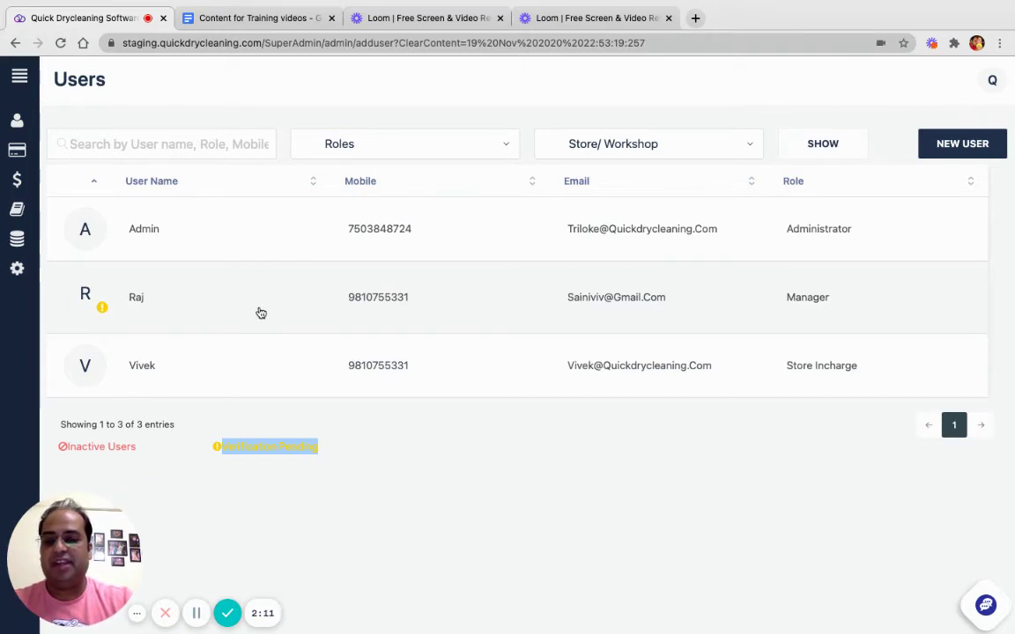
# - Open the 'Quick dry cleaning email verification' email in Gmail and select the user name it gives
pyautogui.click(201, 614)
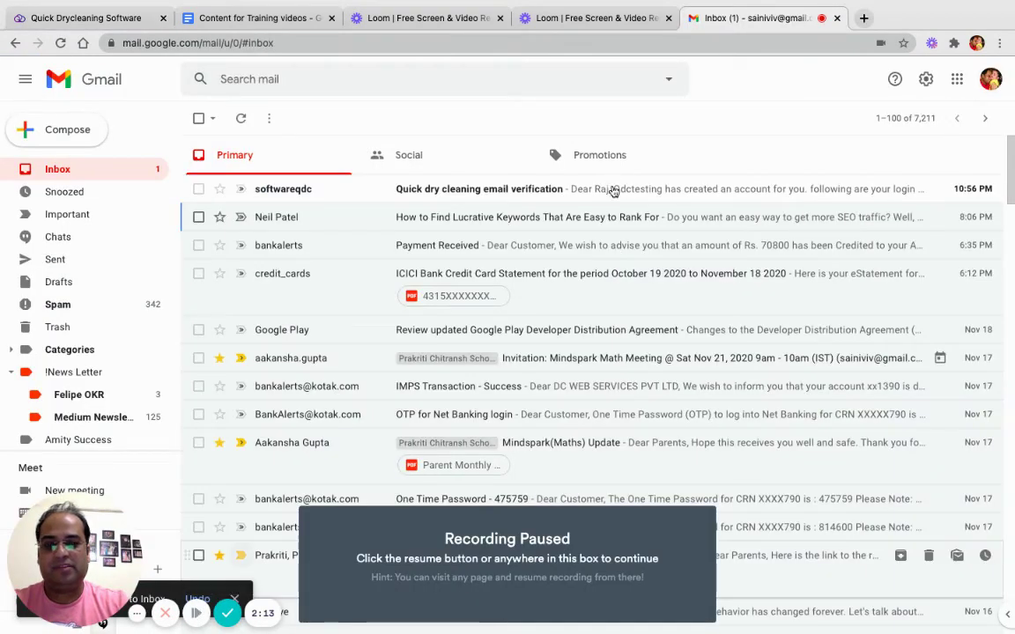
pyautogui.hotkey('alt', 'shift', 'p')
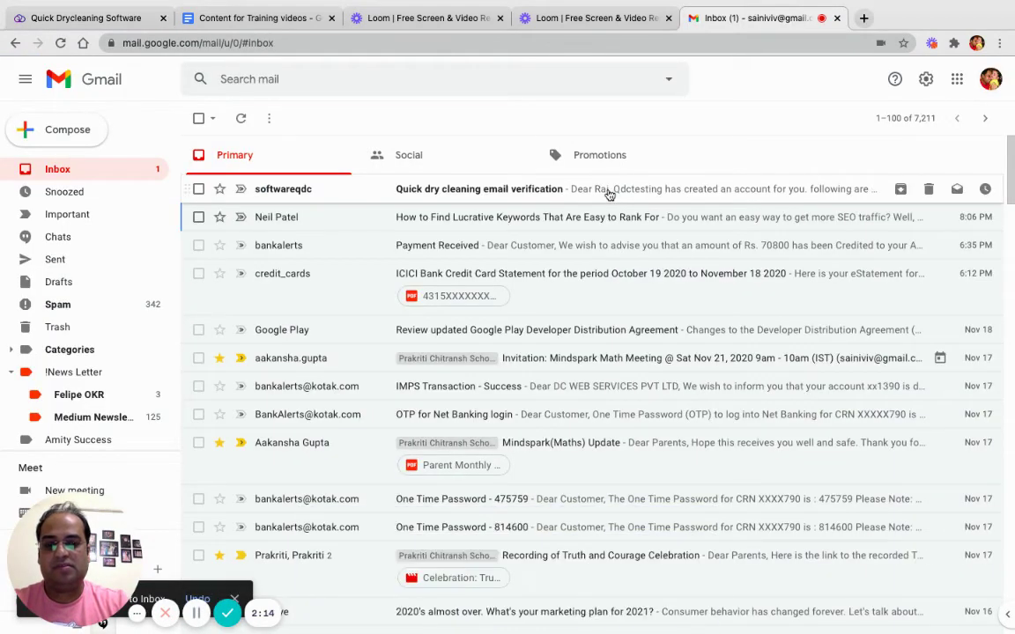
pyautogui.click(608, 192)
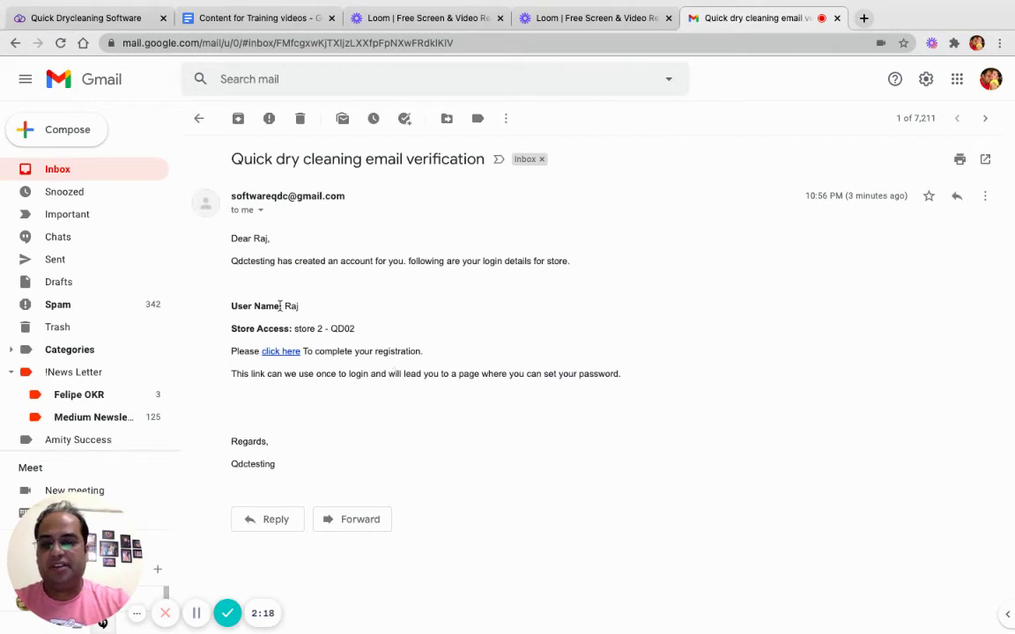
pyautogui.doubleClick(290, 305)
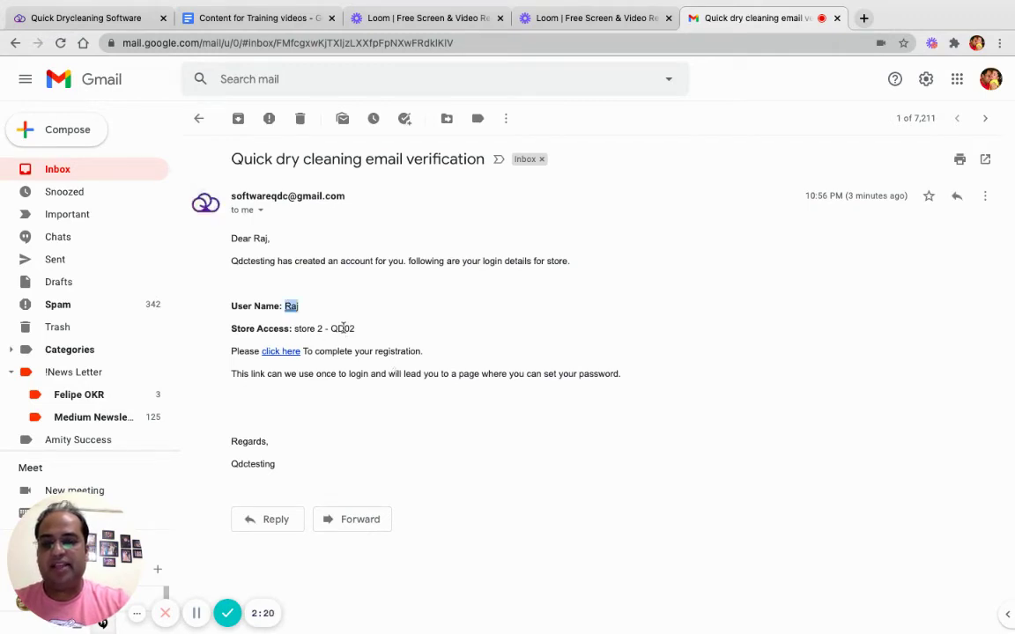
pyautogui.click(417, 290)
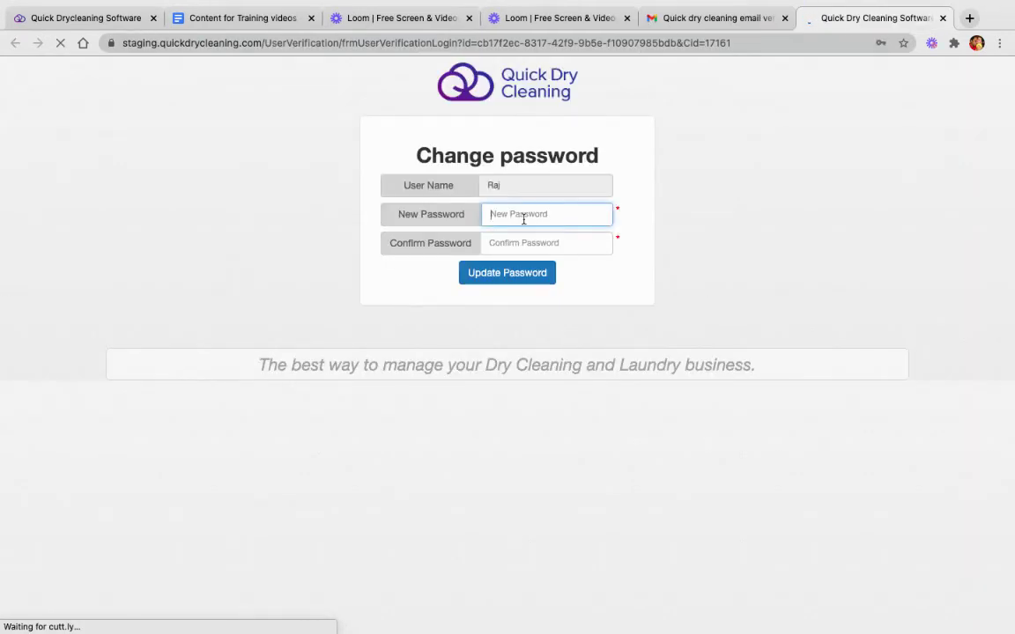
# - Enter the new password, confirm it, and update the password
pyautogui.write('123')
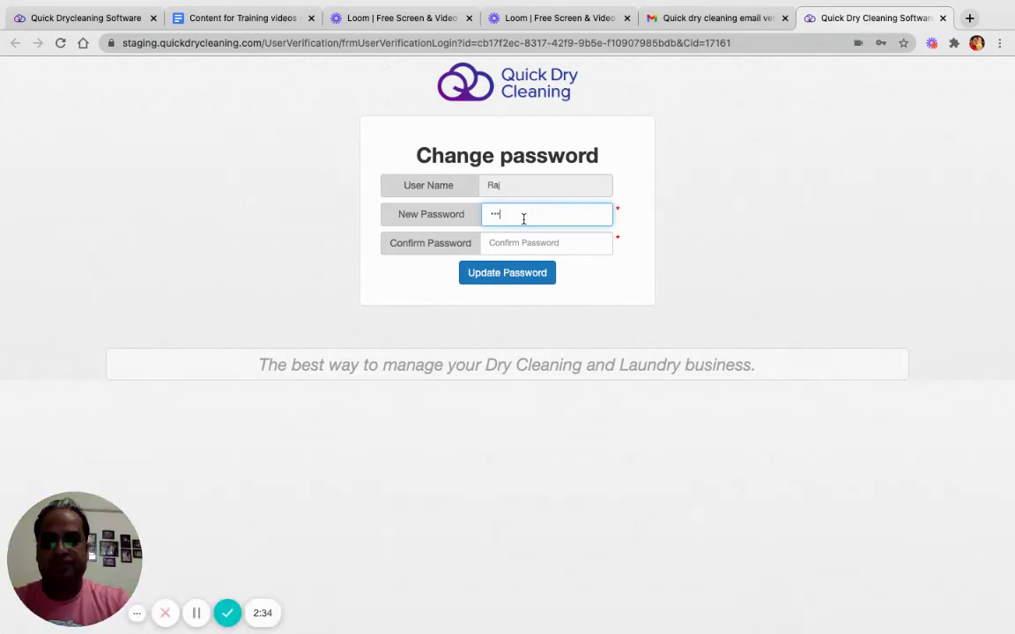
pyautogui.write('4')
pyautogui.press('Tab')
pyautogui.write('1')
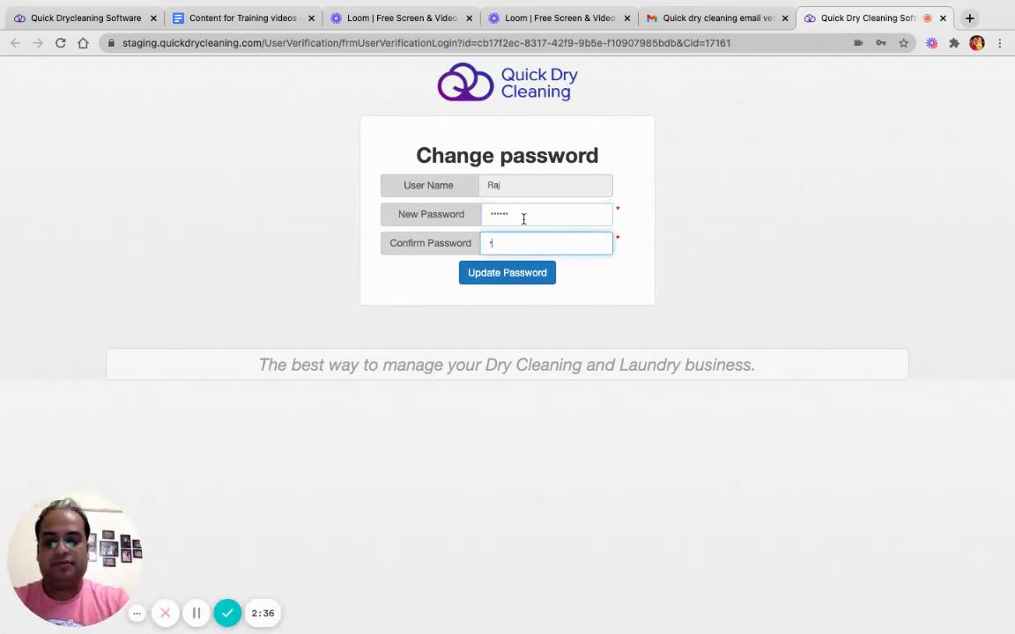
pyautogui.write('23456')
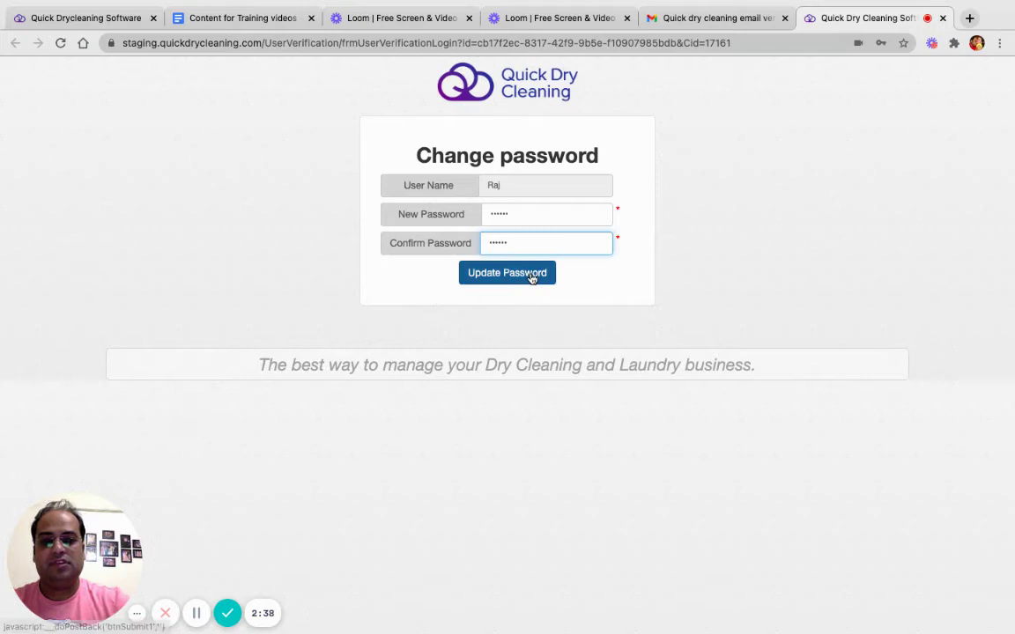
pyautogui.click(531, 275)
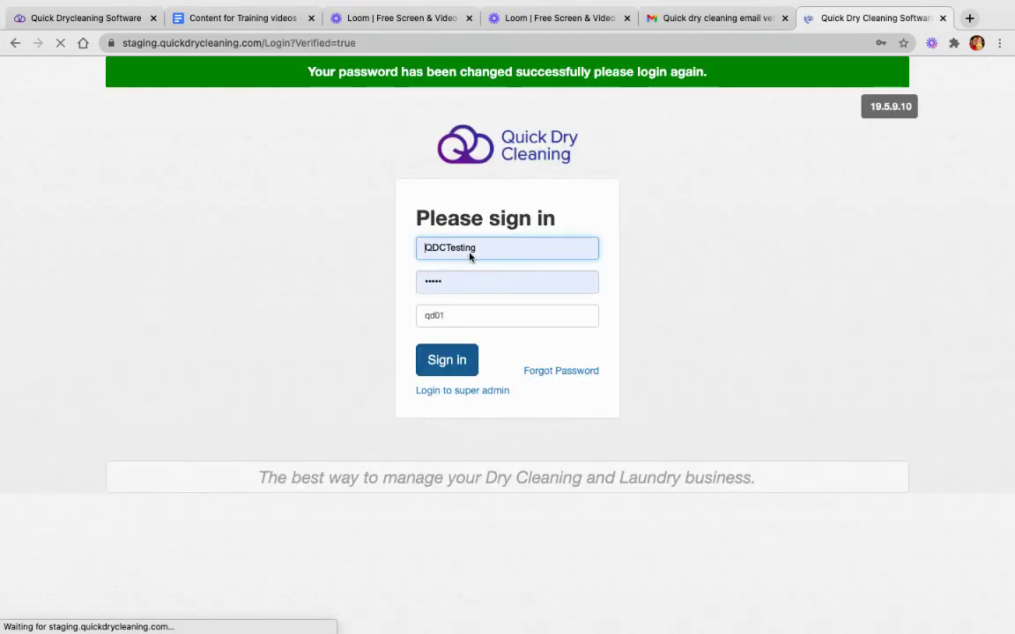
# - Enter the new user's username and password on the sign-in form; the first attempt is rejected
pyautogui.doubleClick(494, 250)
pyautogui.write('ra')
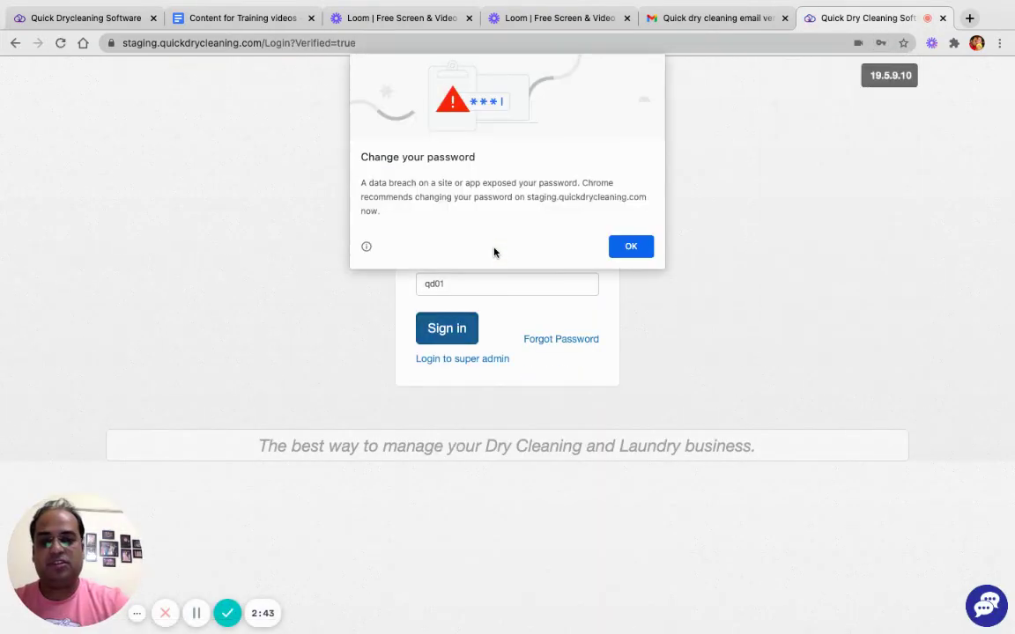
pyautogui.click(641, 247)
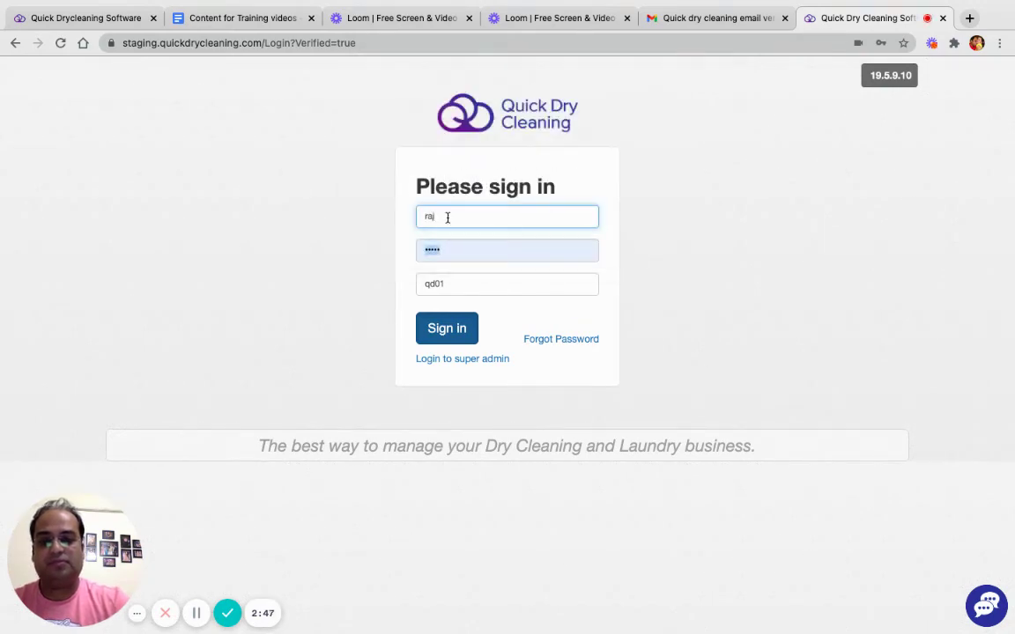
pyautogui.write('j')
pyautogui.press('Tab')
pyautogui.write('r')
pyautogui.press('Tab')
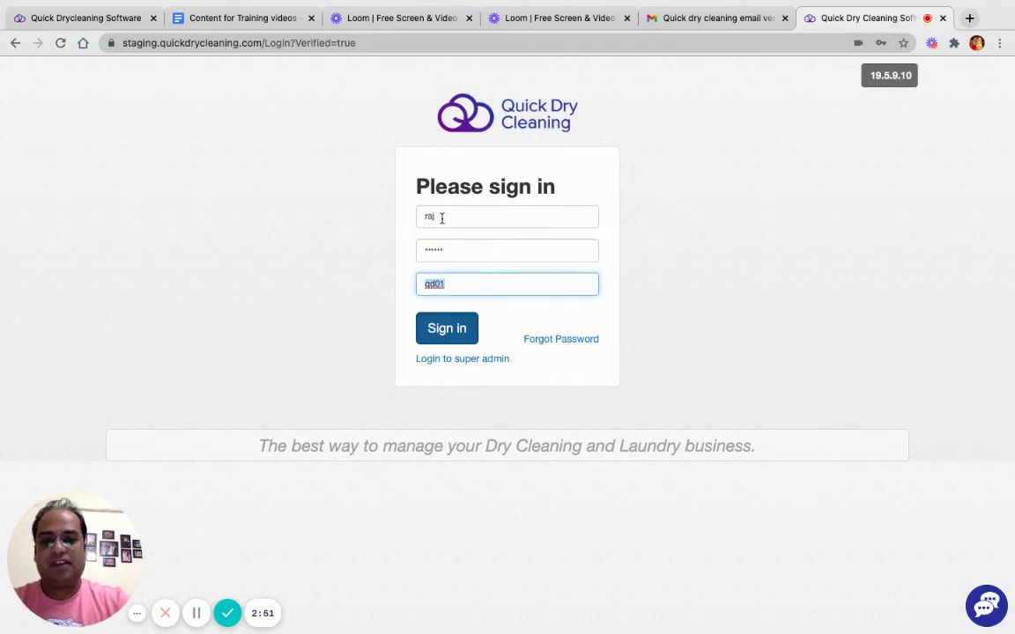
pyautogui.click(454, 284)
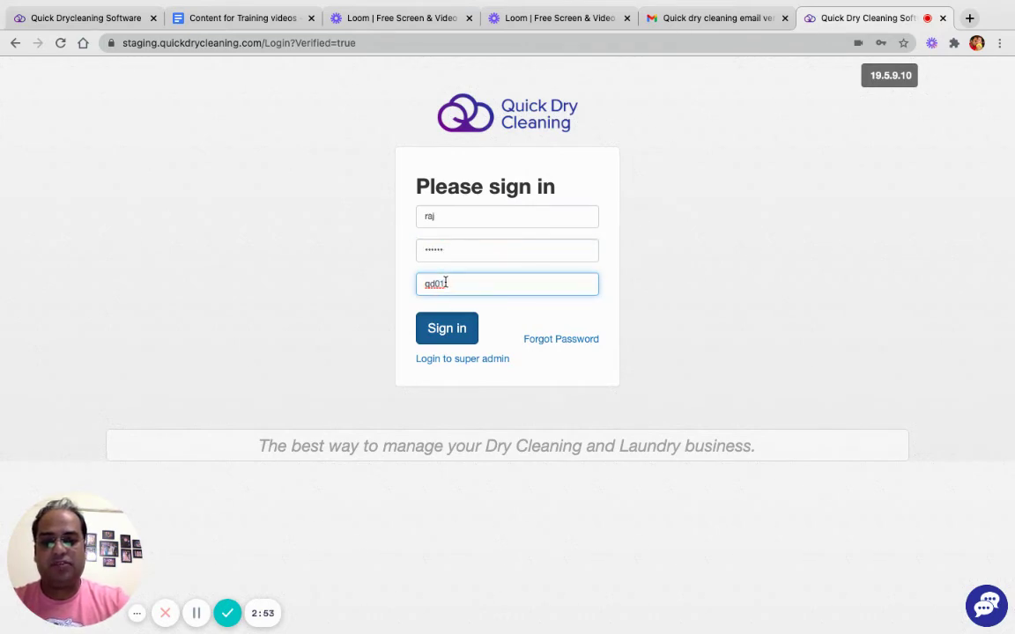
pyautogui.click(455, 337)
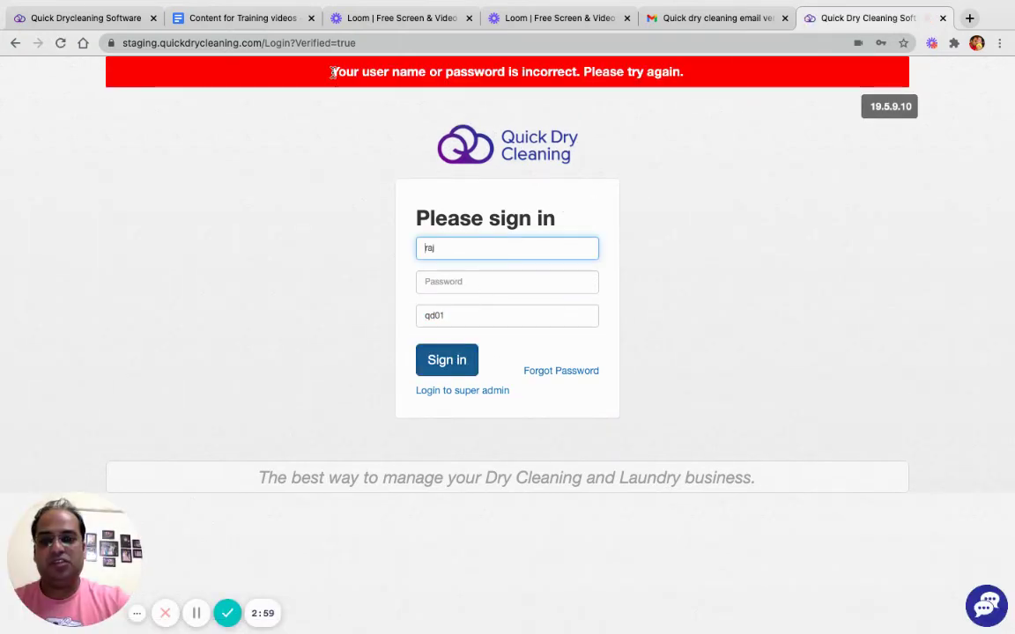
pyautogui.moveTo(334, 73); pyautogui.dragTo(691, 74)
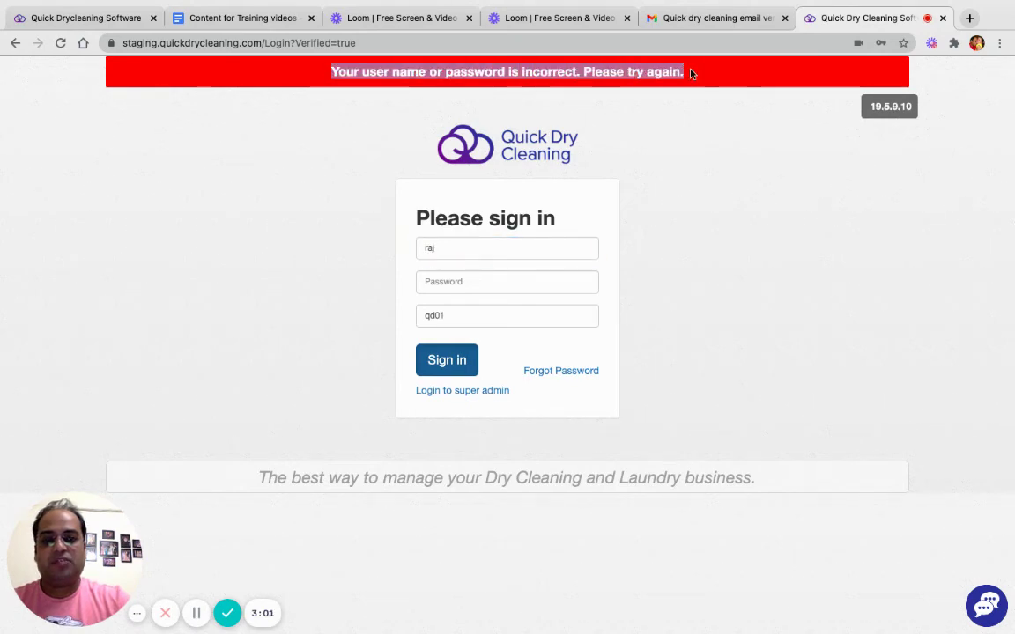
# - Re-enter the password with store code qd02 and sign in to the Store 2 home page
pyautogui.click(460, 281)
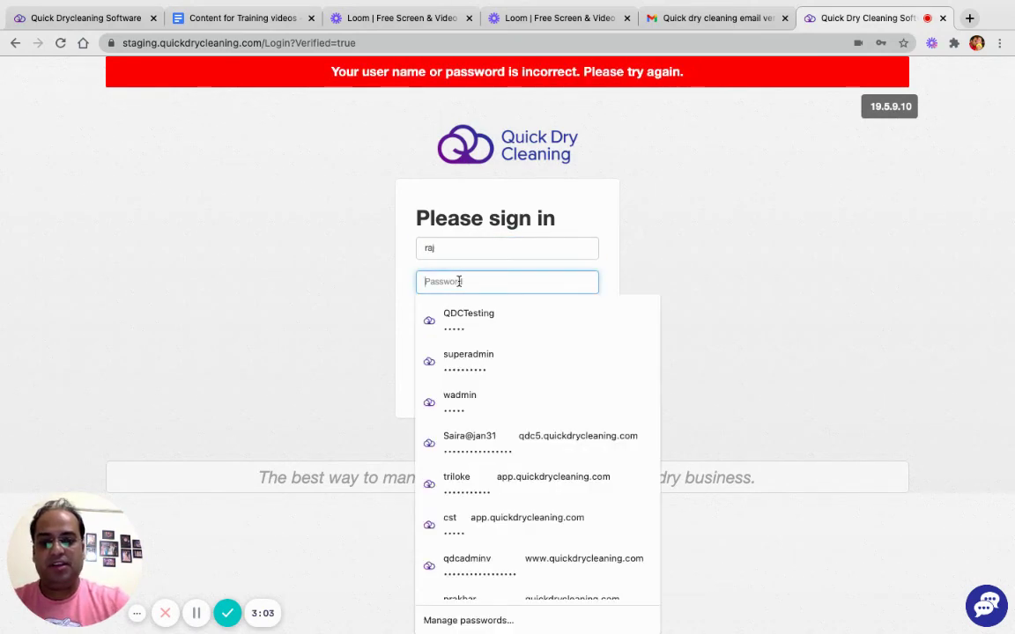
pyautogui.write('r')
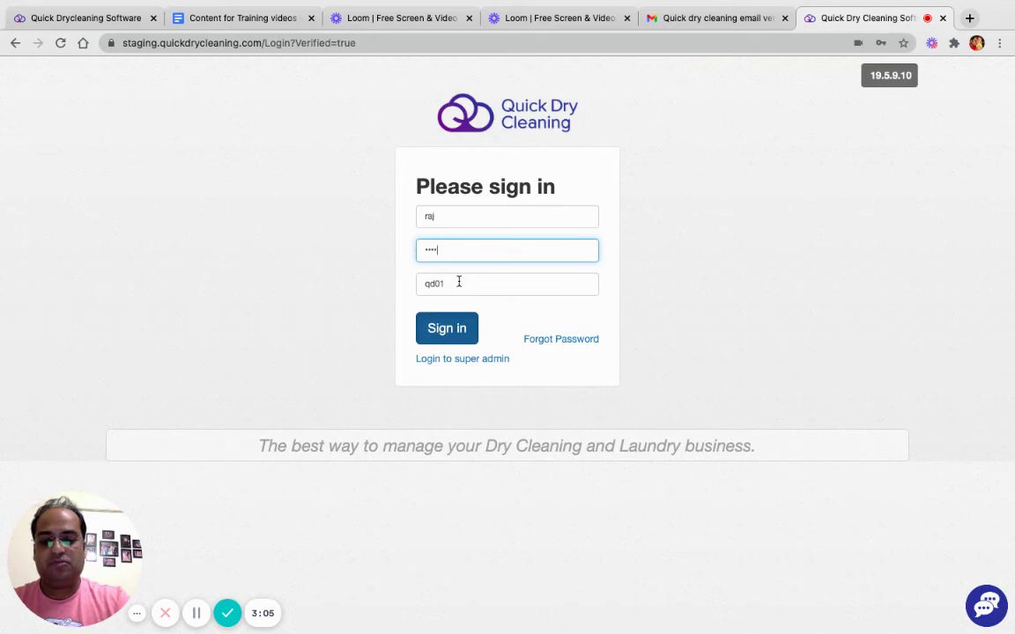
pyautogui.press('Tab')
pyautogui.write('qd0')
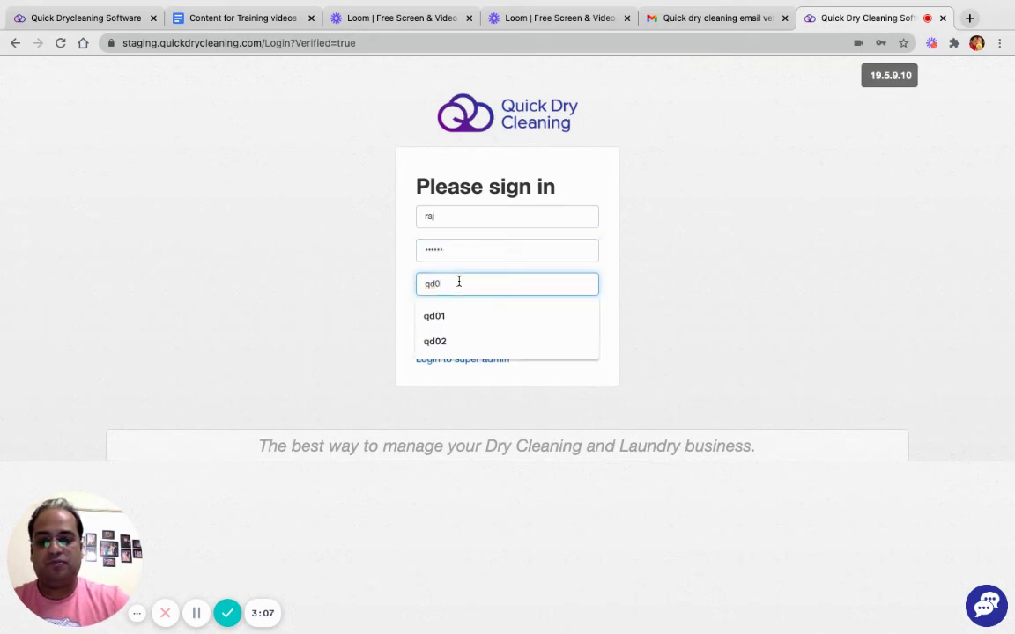
pyautogui.write('2')
pyautogui.click(444, 342)
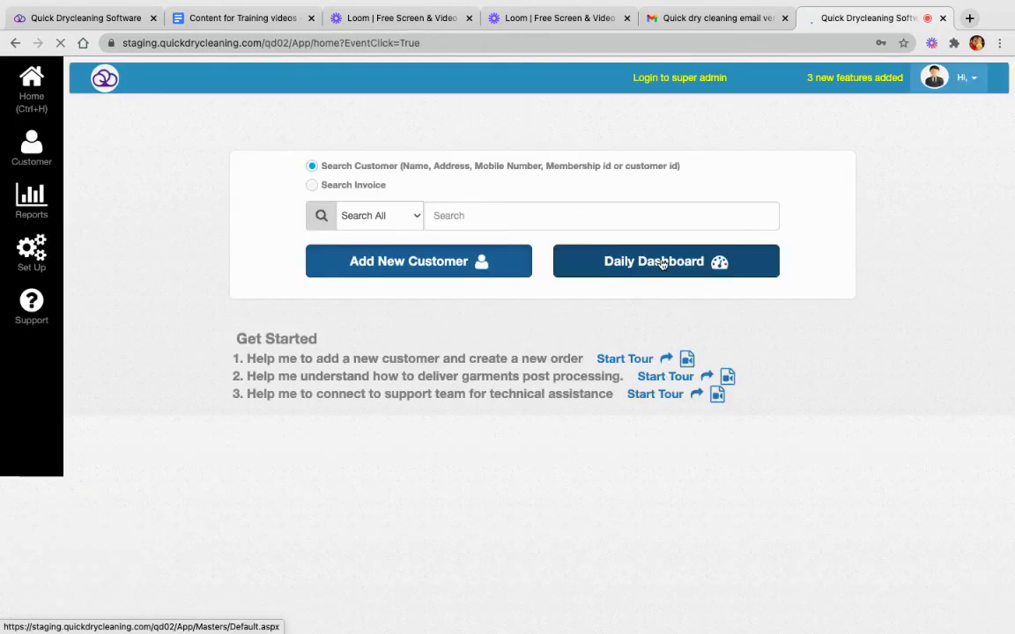
pyautogui.click(526, 223)
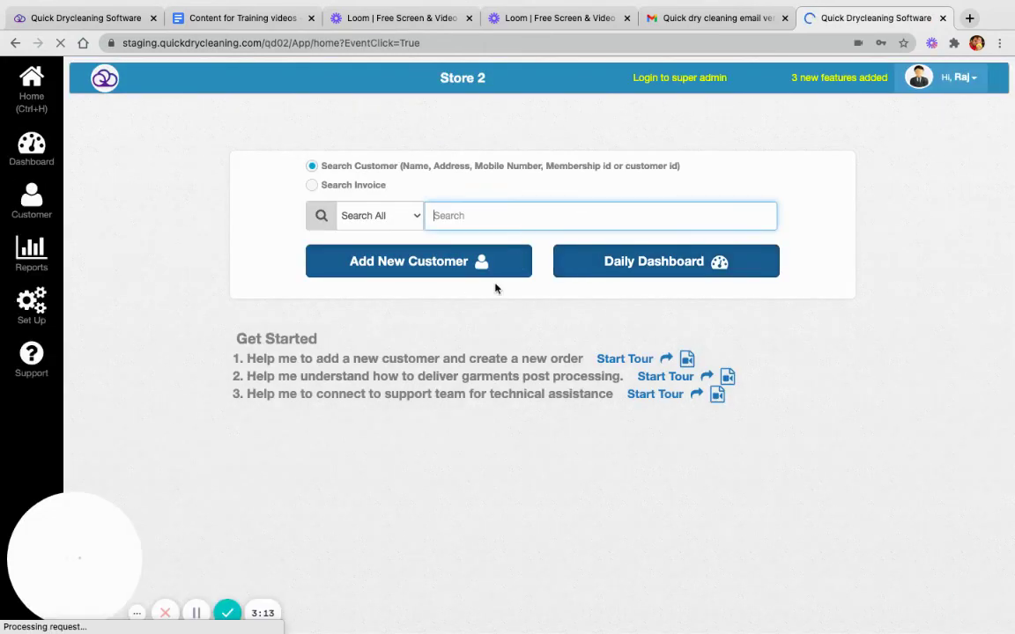
# - Return to the admin tab and reload Admin > Users and Permissions
pyautogui.click(106, 19)
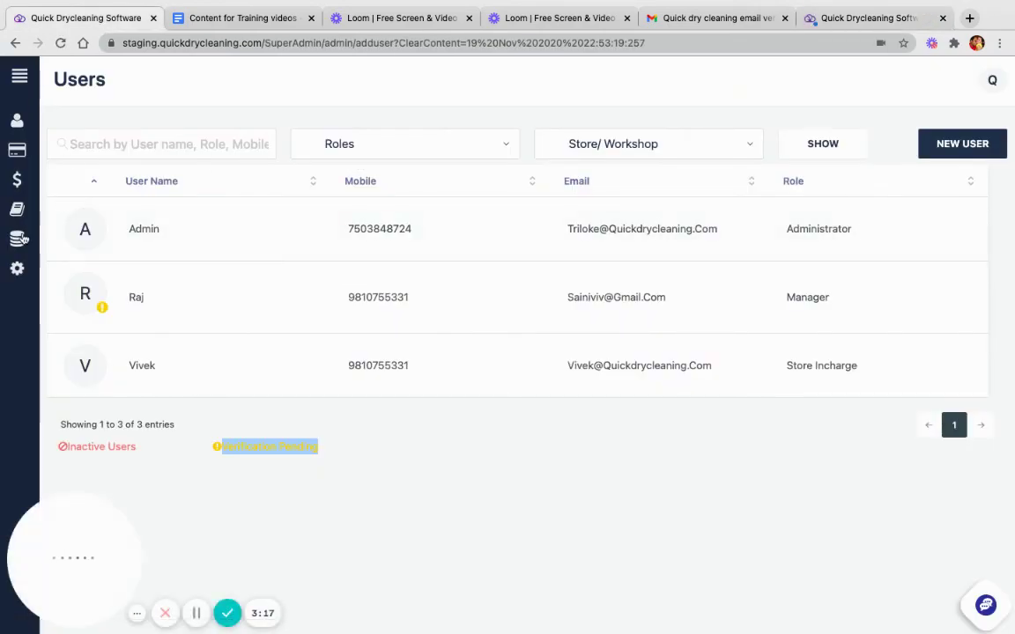
pyautogui.moveTo(23, 279)
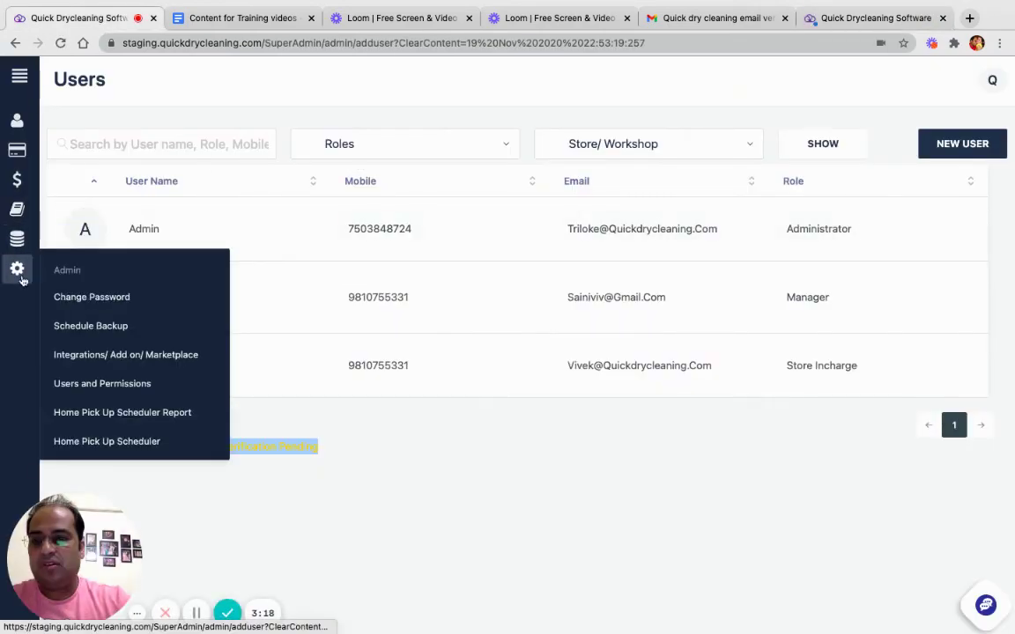
pyautogui.click(114, 388)
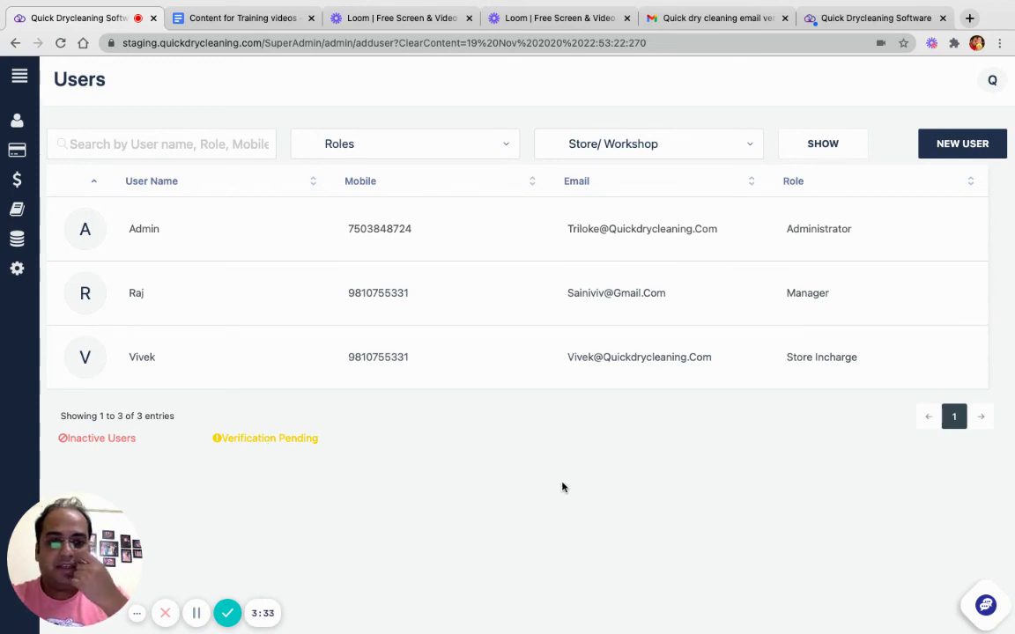
# - Start another user entry, keep Administrator as its role, and bring up its Stores list
pyautogui.click(945, 150)
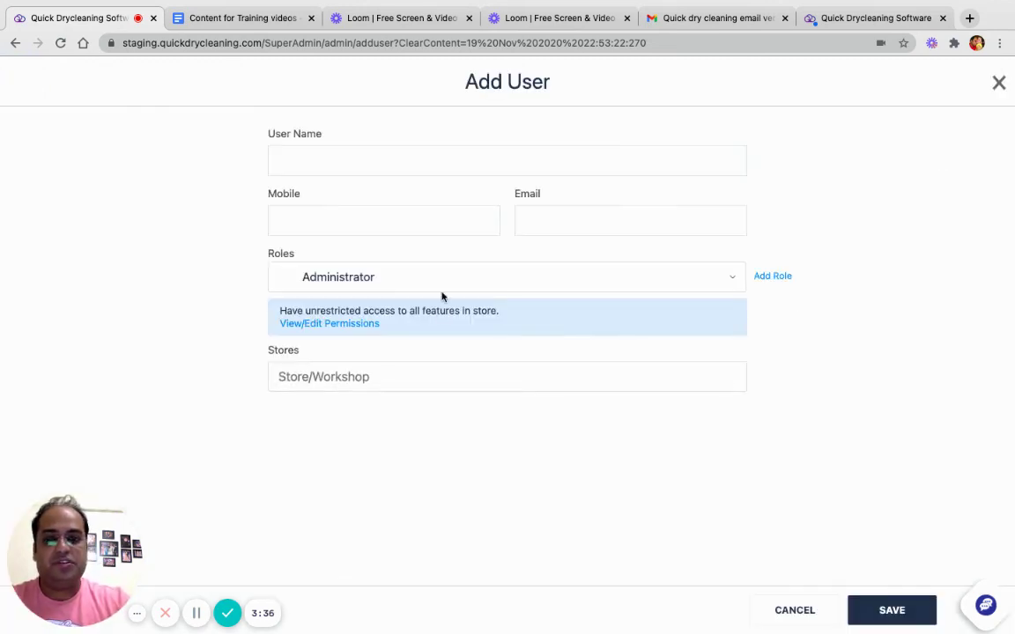
pyautogui.click(498, 276)
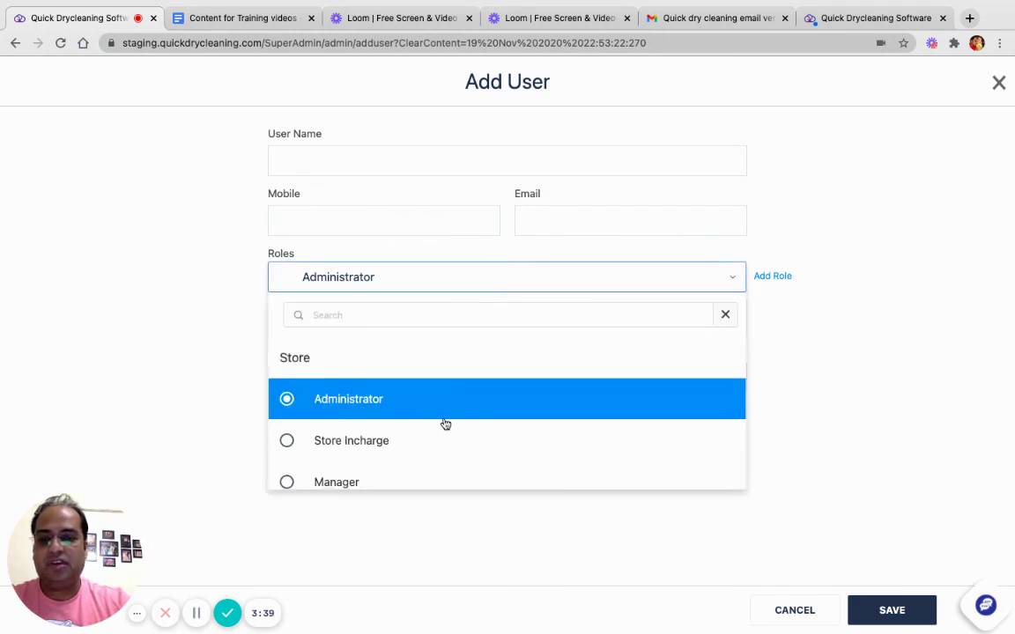
pyautogui.scroll(-8, 445, 424)
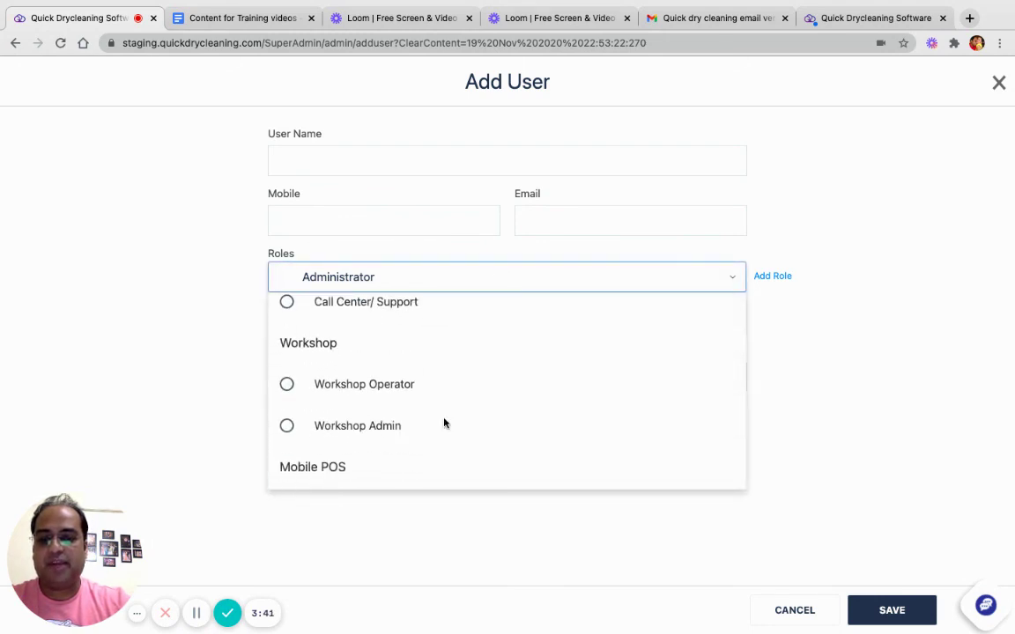
pyautogui.scroll(8, 445, 423)
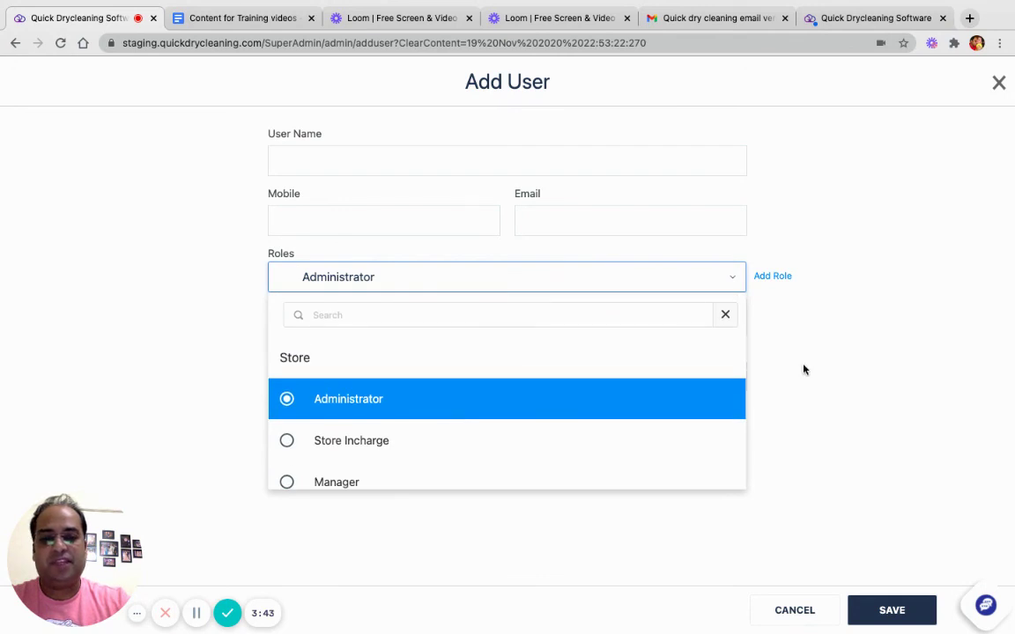
pyautogui.click(804, 369)
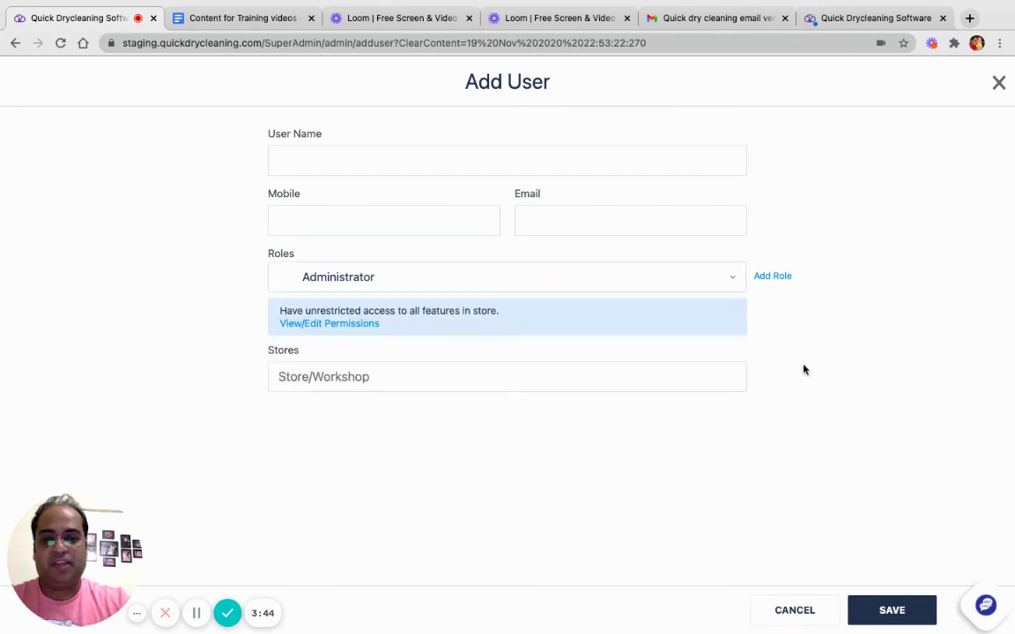
pyautogui.click(372, 376)
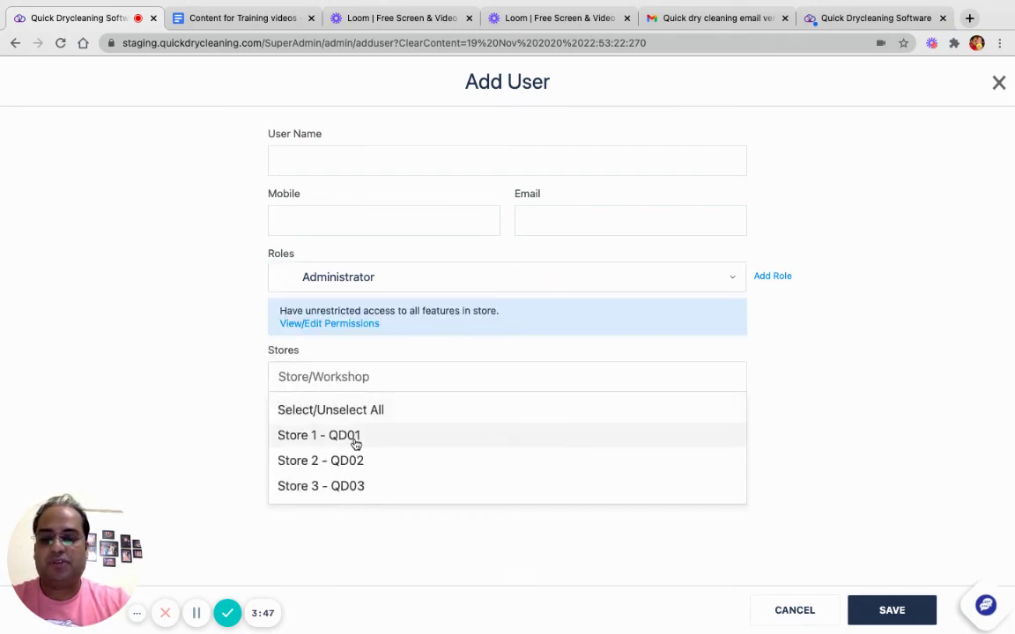